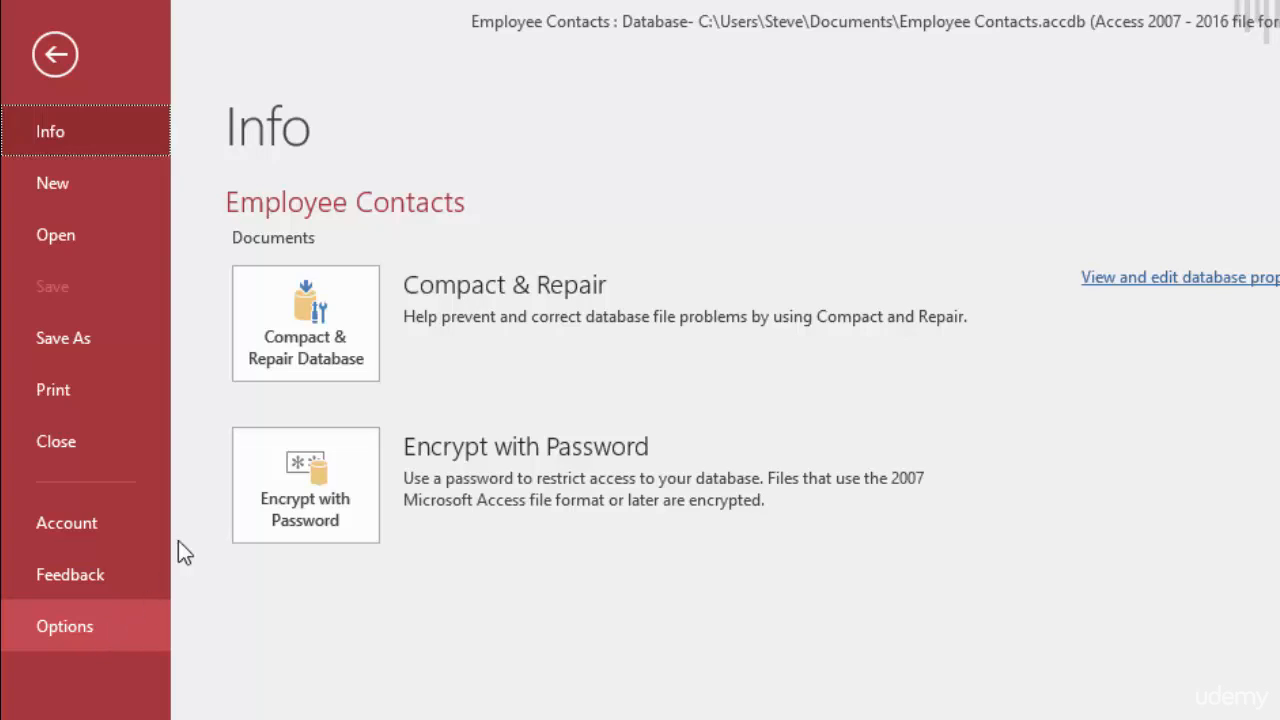
Save a copy of the database in Access Database format as Employee Contacts Options Demo and enable its content
left_click(74, 338)
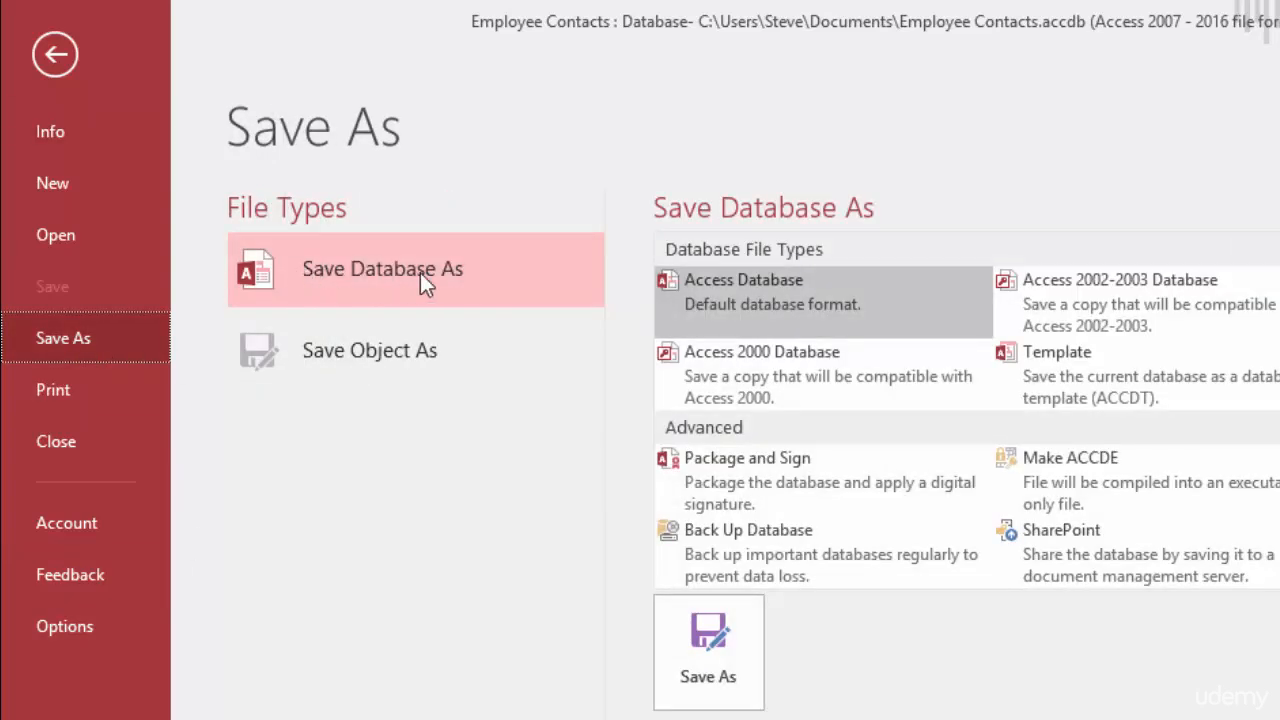
left_click(696, 285)
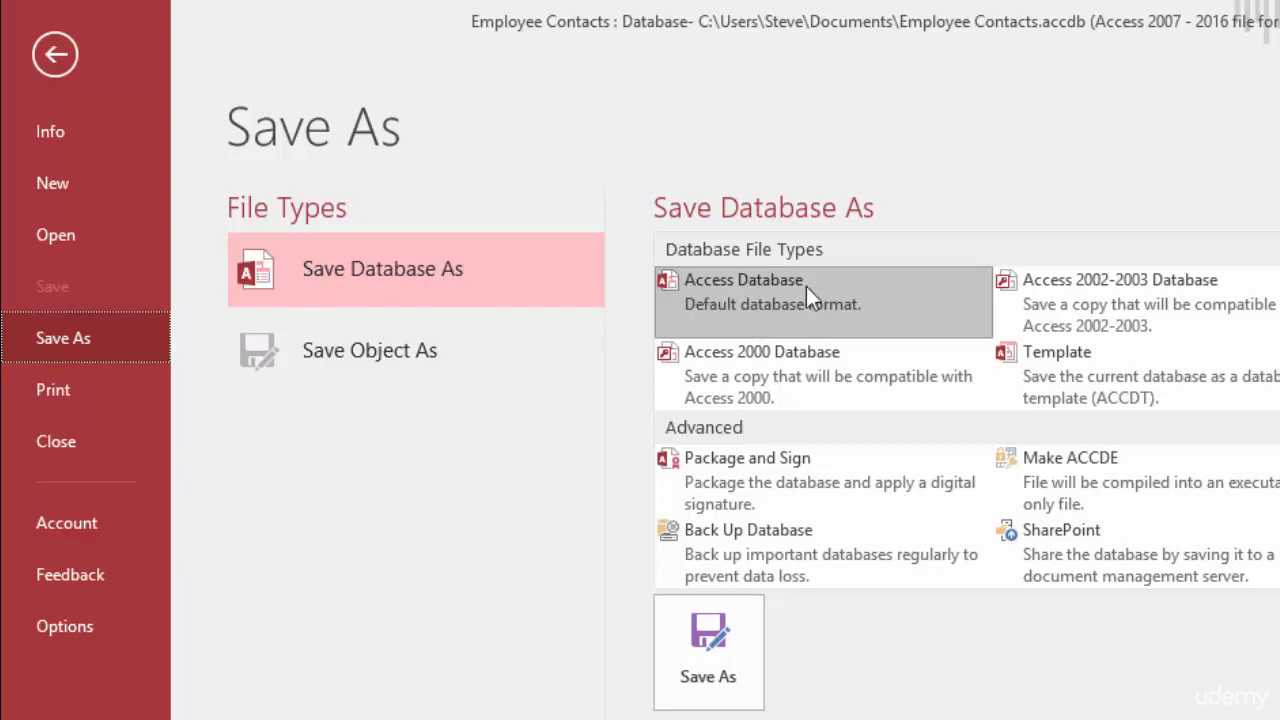
left_click(711, 637)
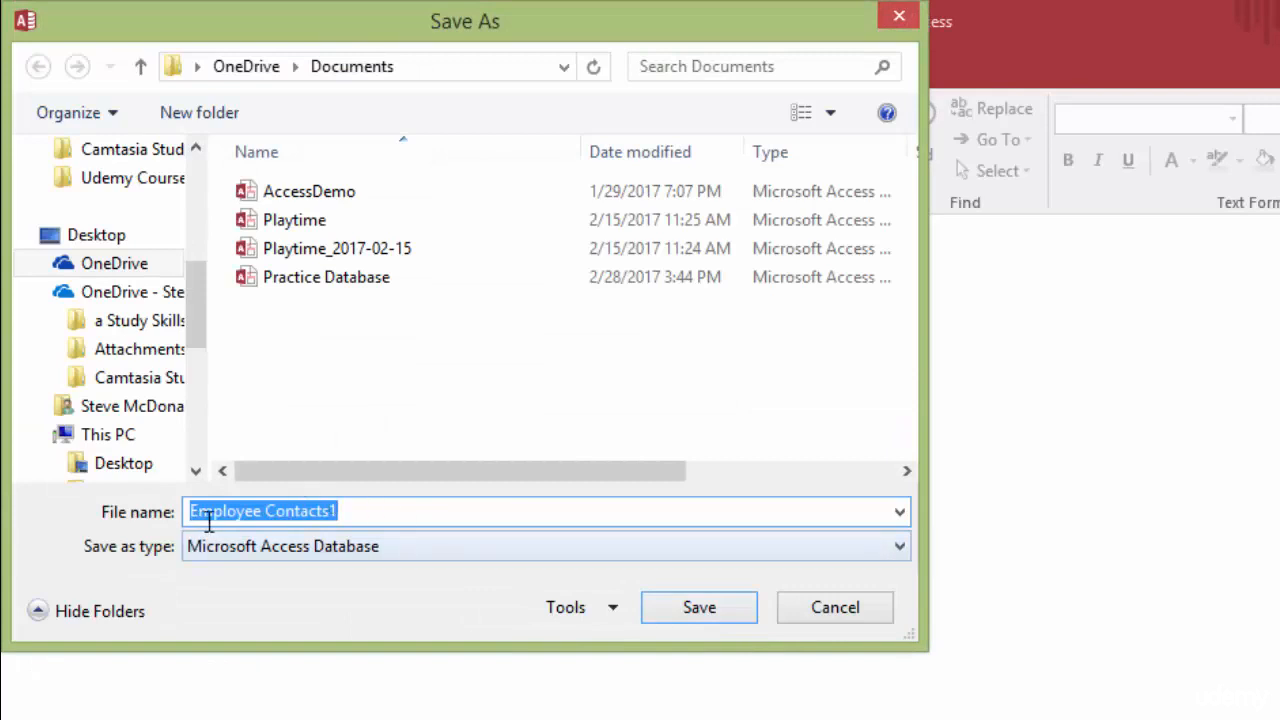
left_click(358, 510)
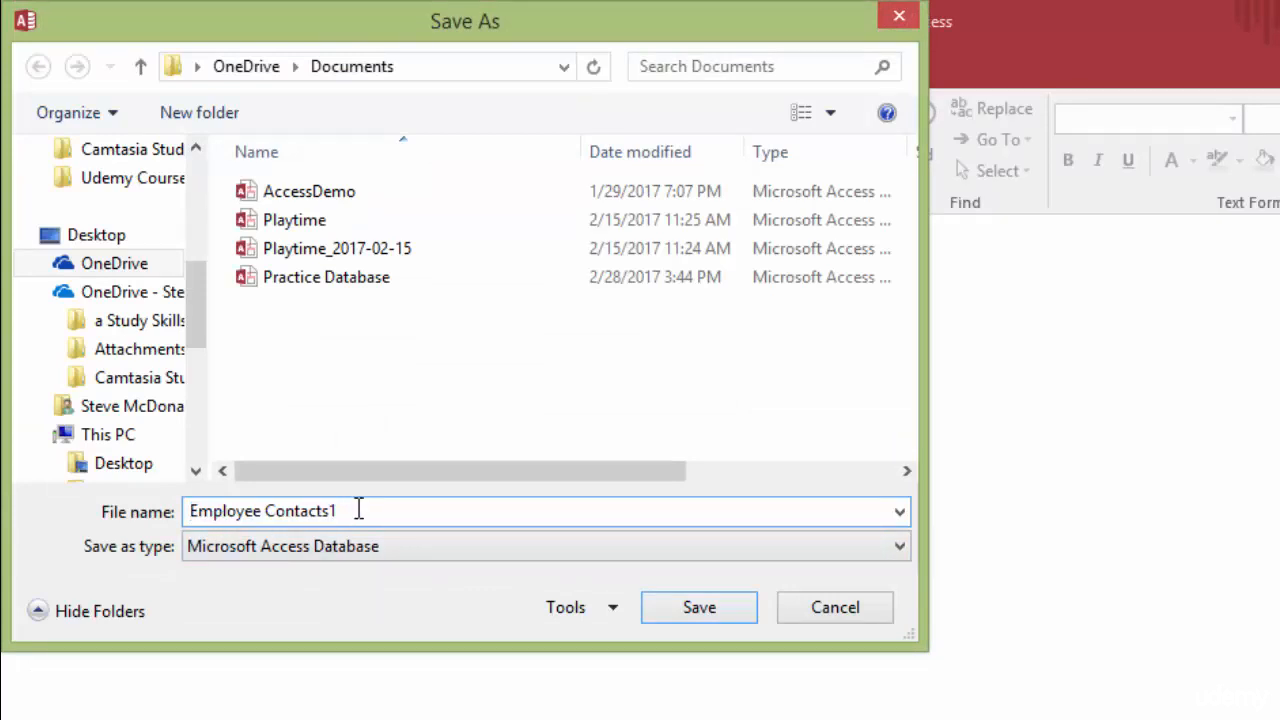
key("BackSpace")
type("Options Demo")
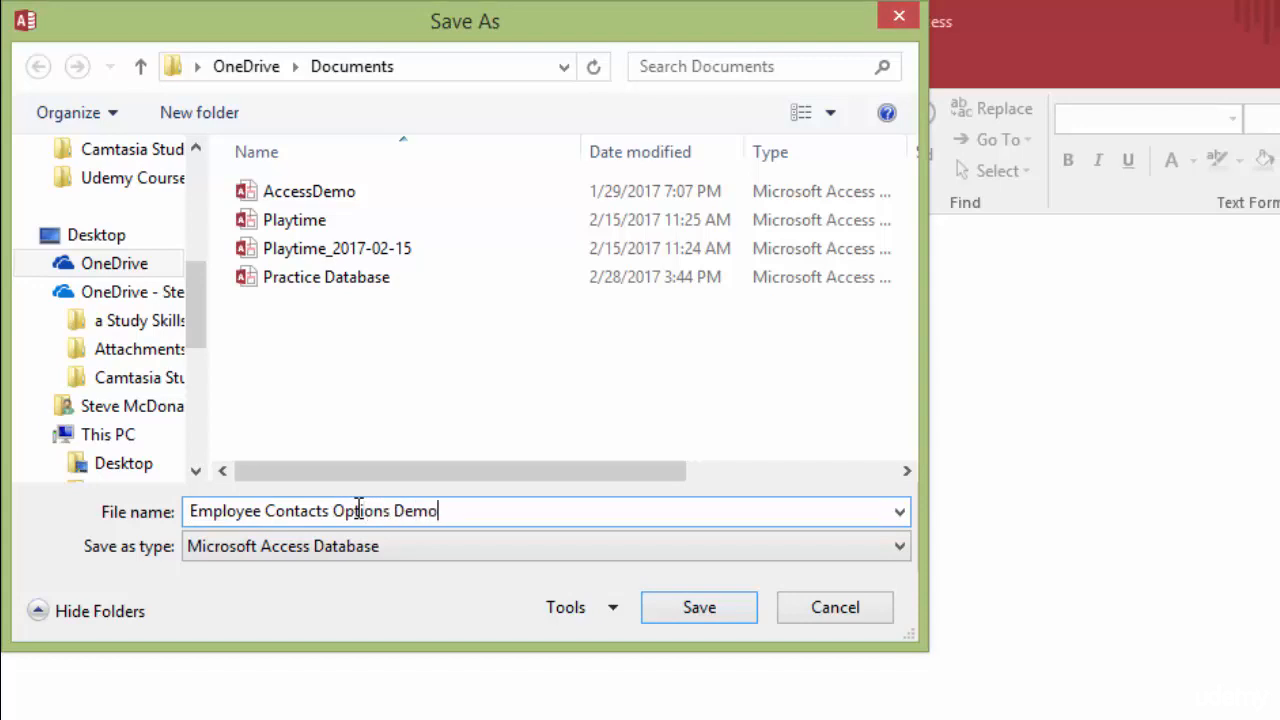
key("Return")
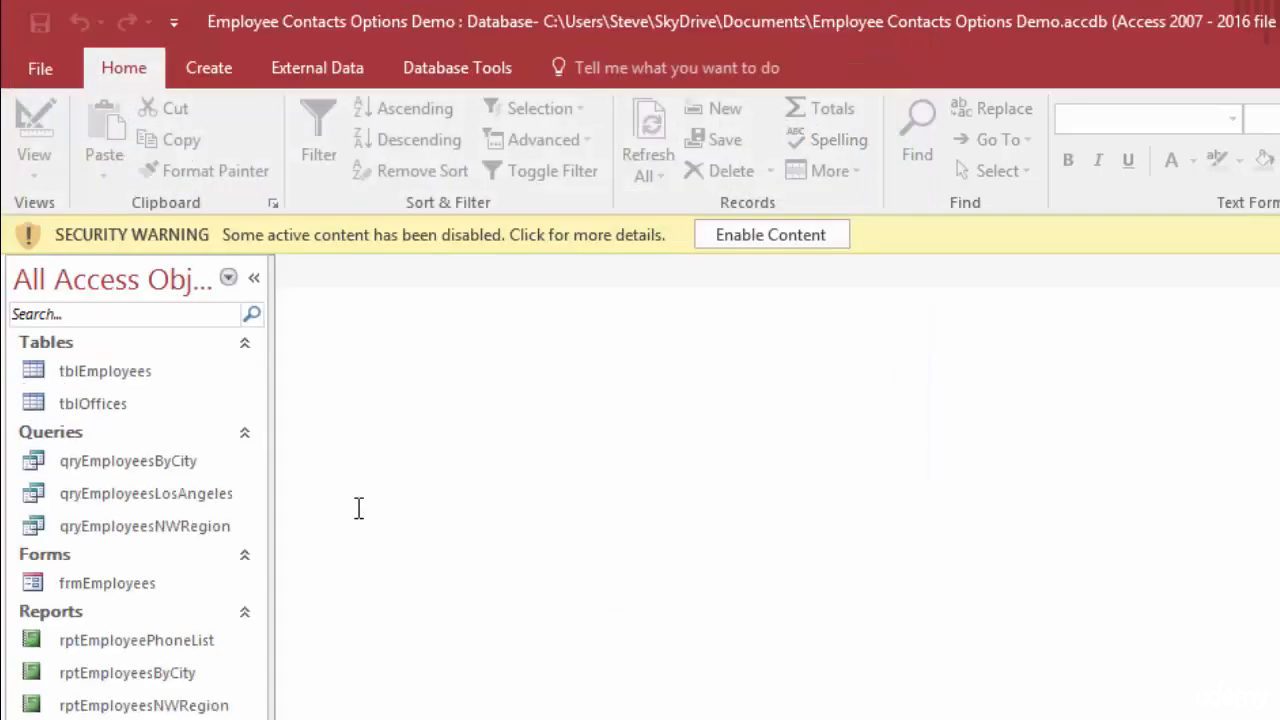
left_click(772, 240)
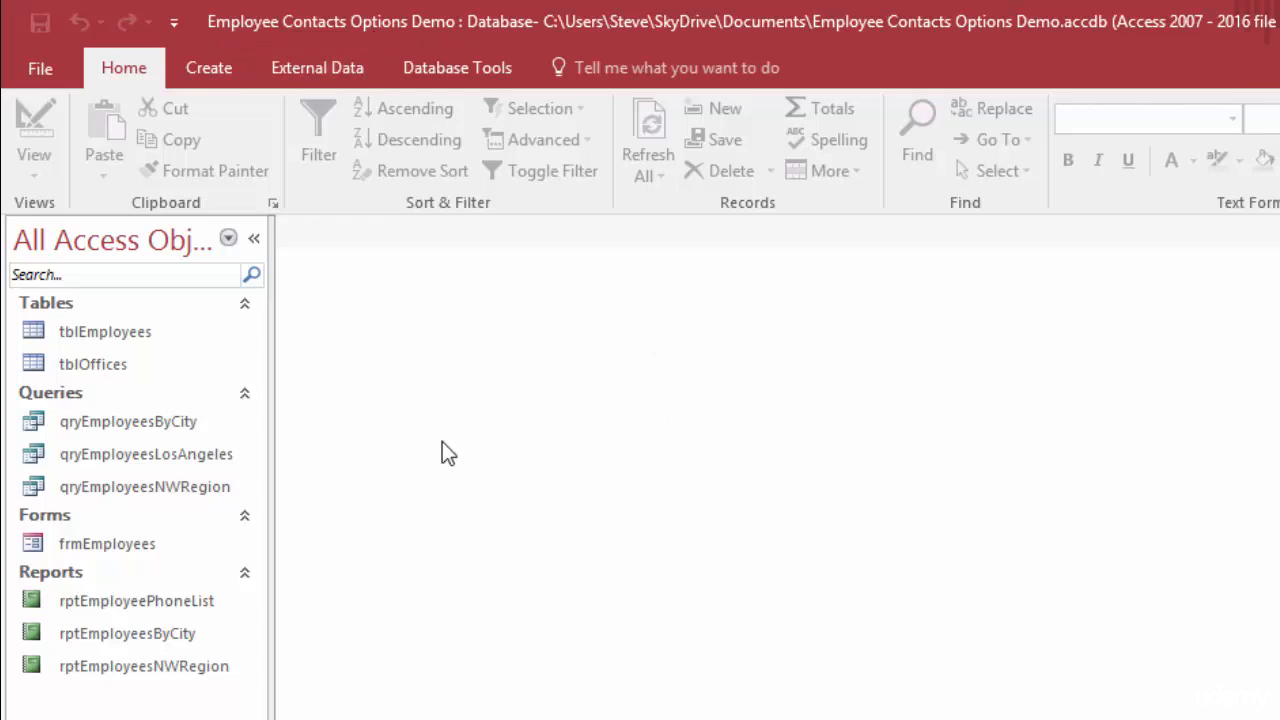
Open the Access options and choose Show feature descriptions in ScreenTips as the ScreenTip style
left_click(45, 74)
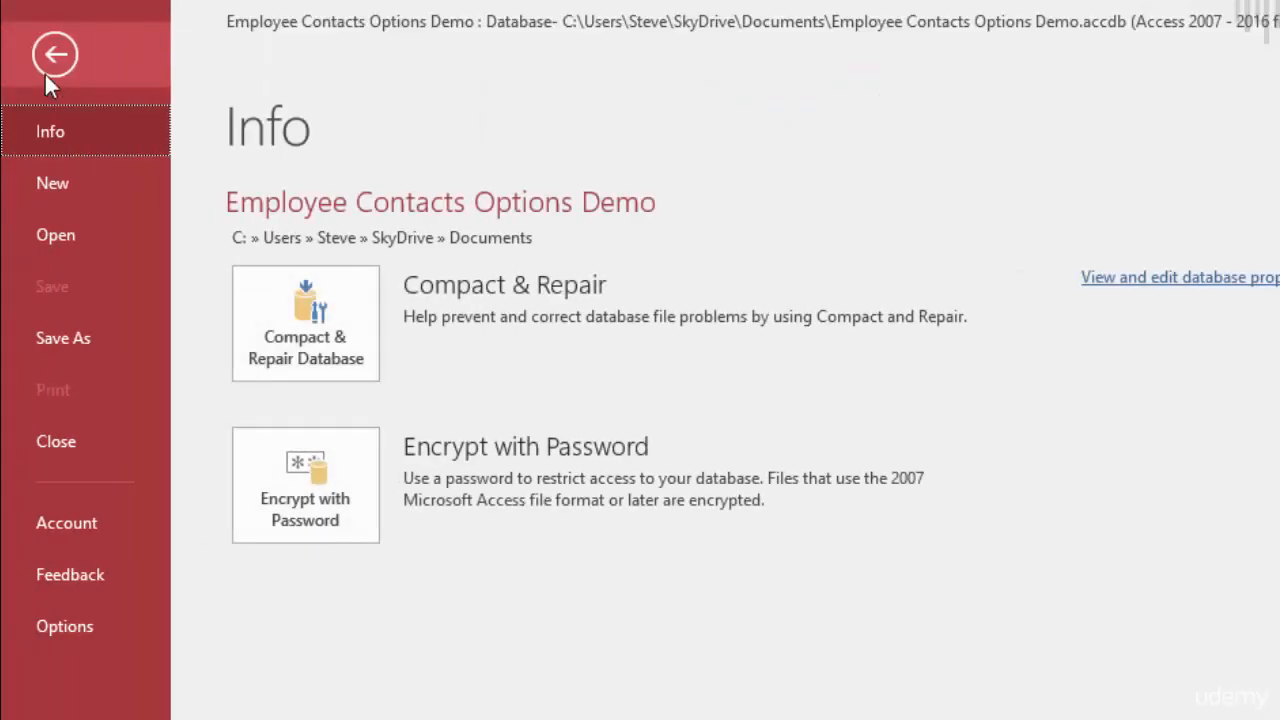
left_click(67, 628)
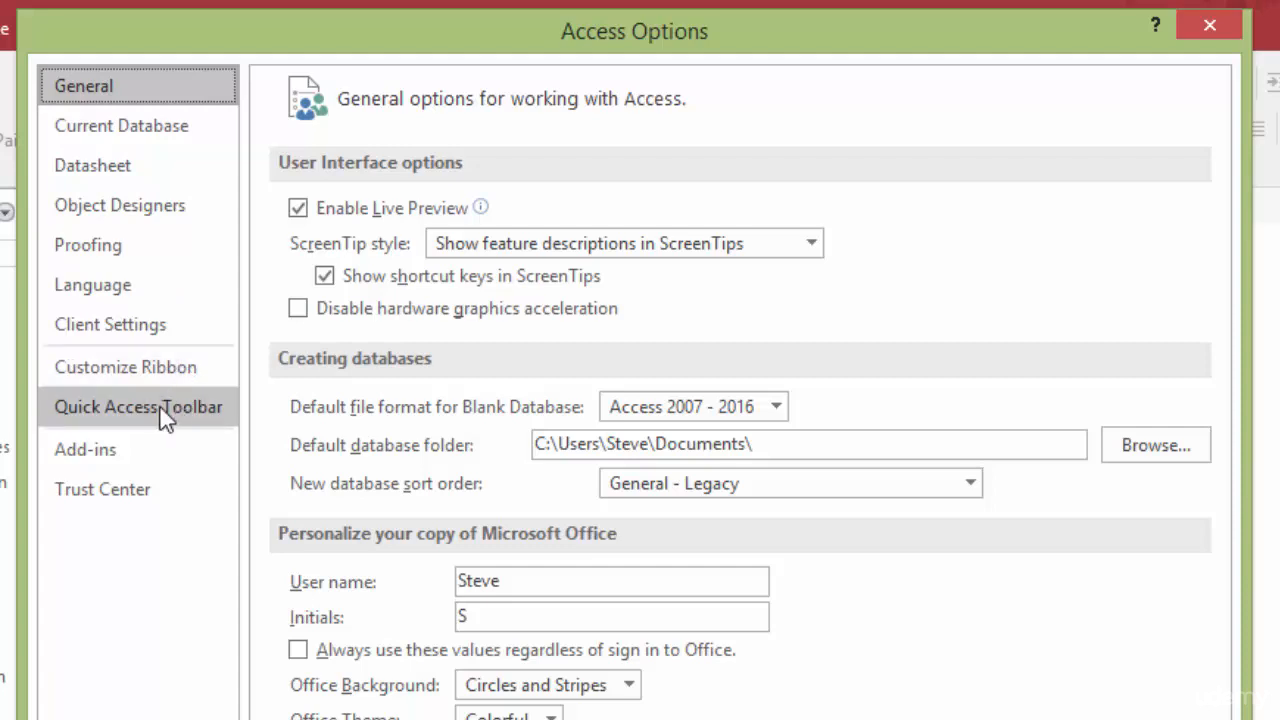
left_click(147, 500)
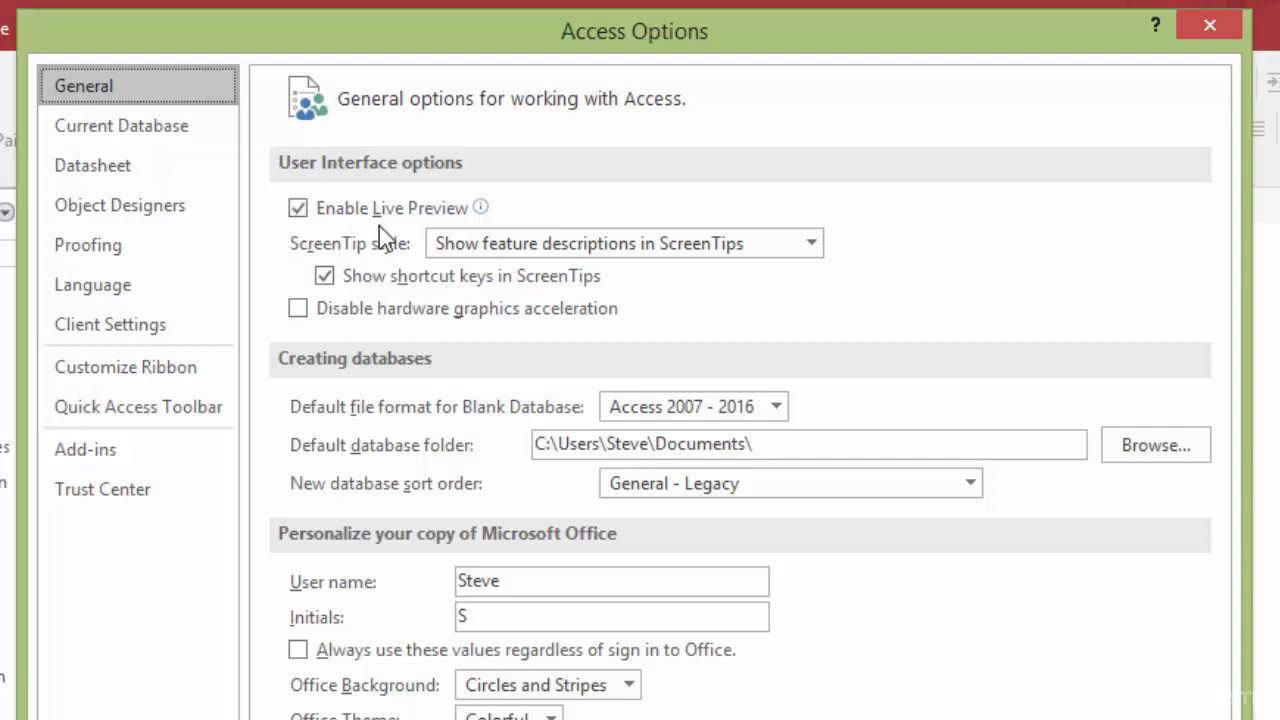
left_click(811, 245)
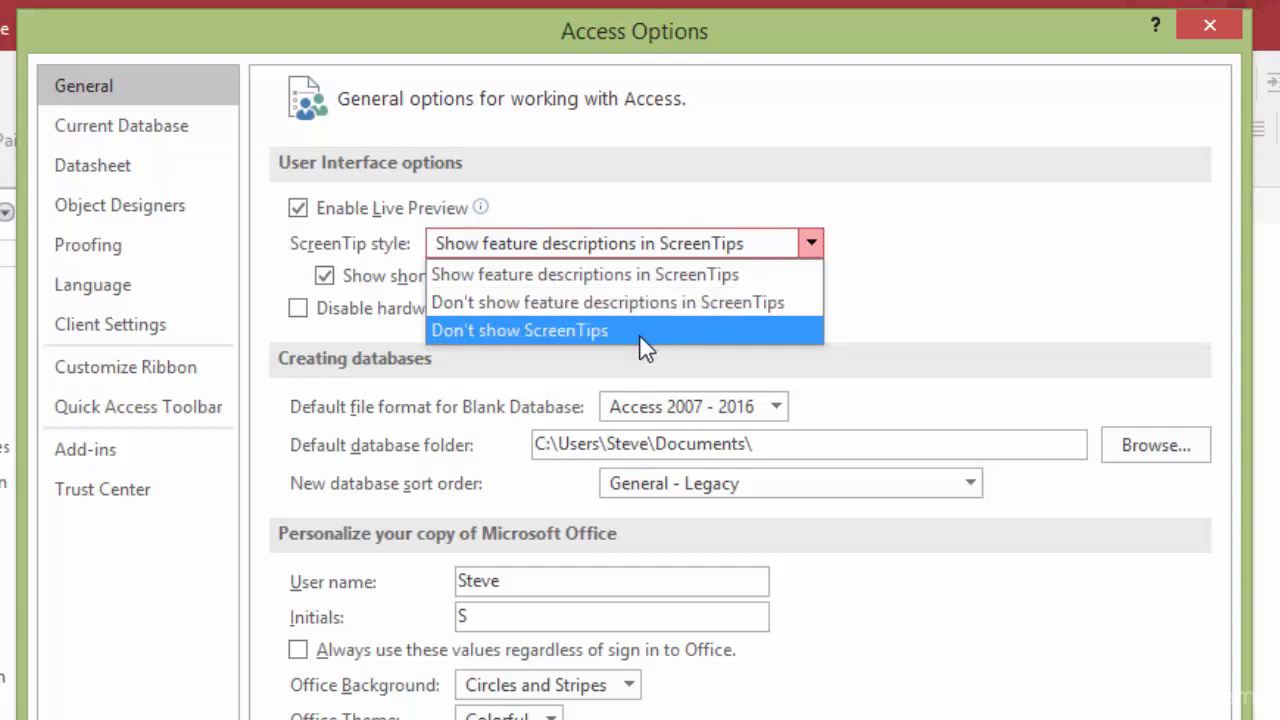
left_click(712, 275)
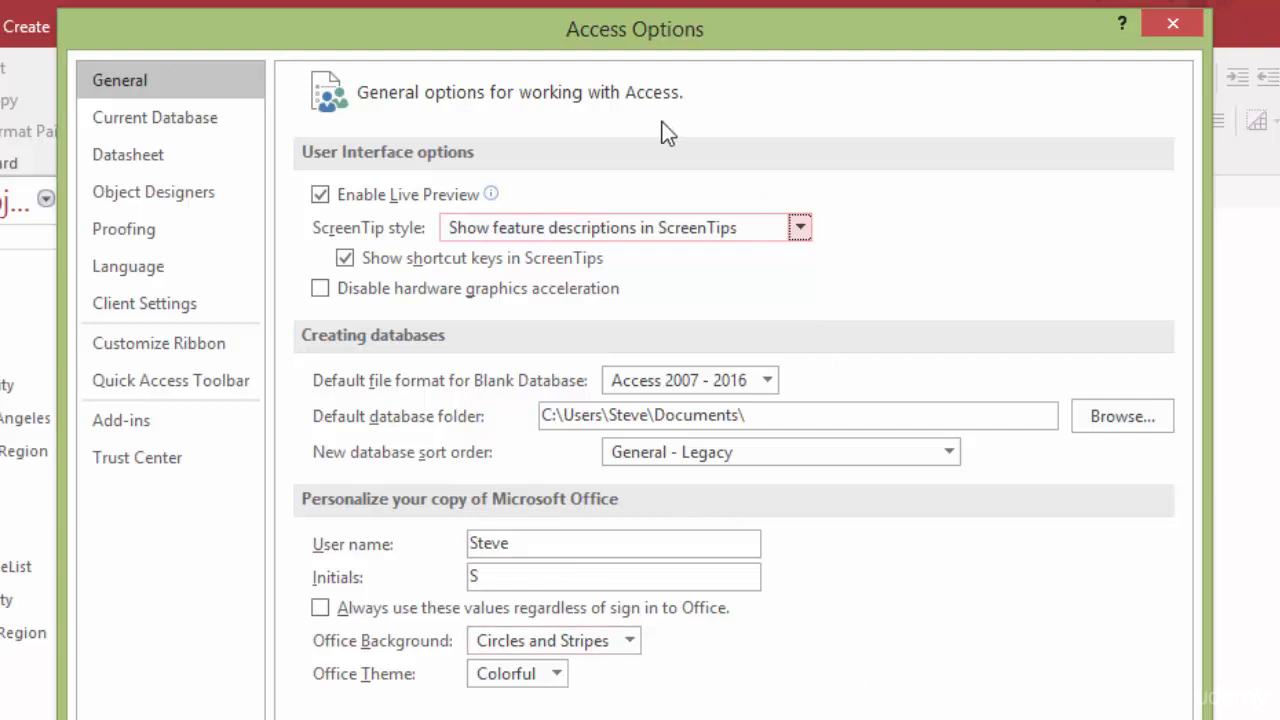
In the current database options, set the display form to frmEmployees and the document window option to Overlapping Windows
left_click(134, 122)
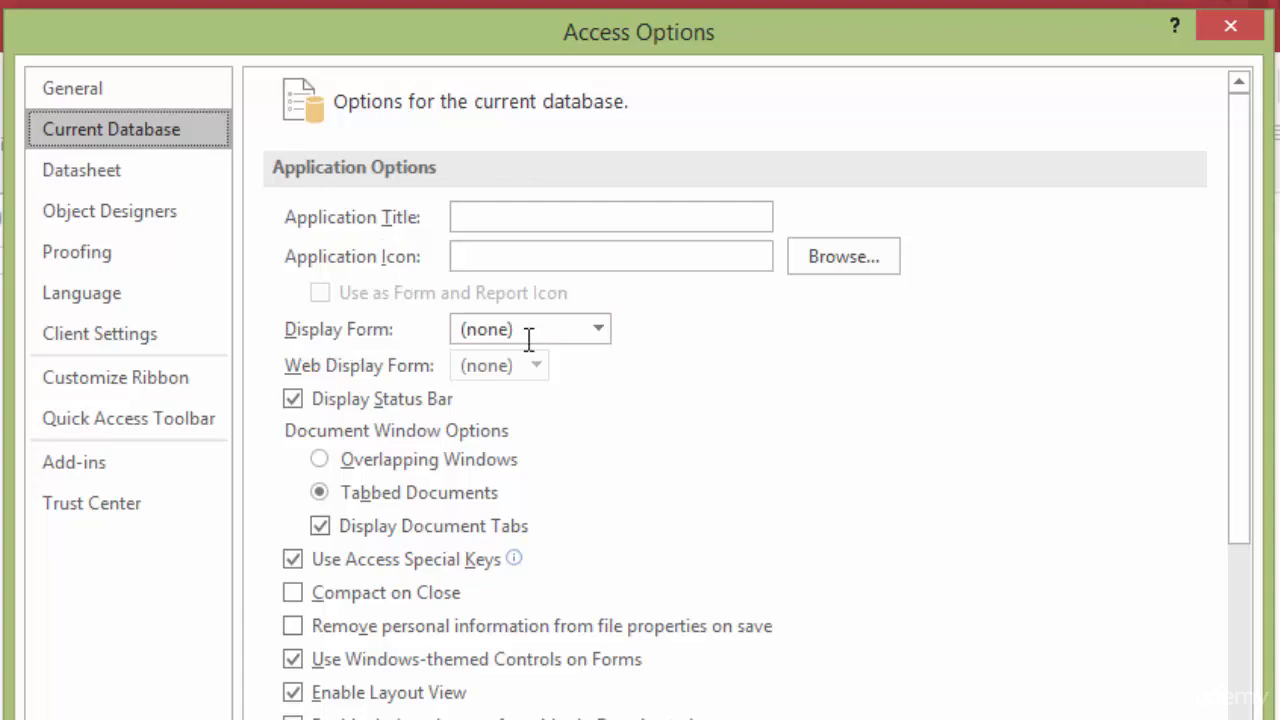
left_click(598, 330)
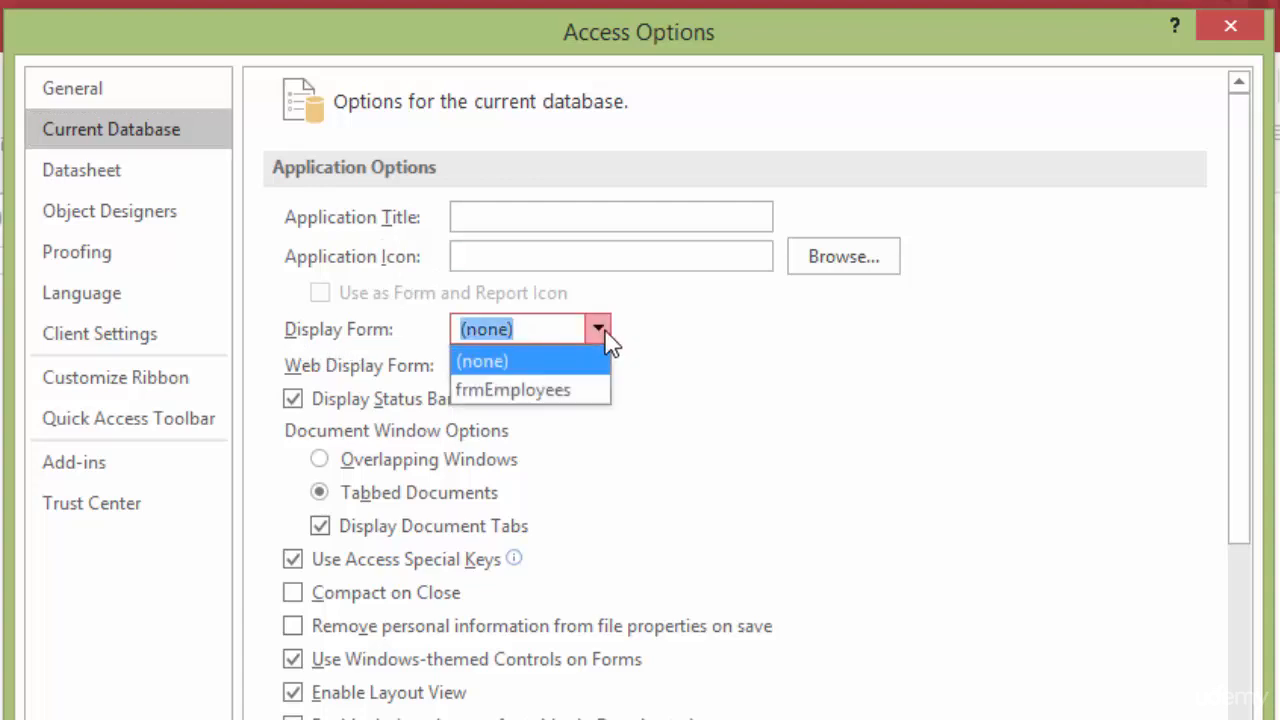
left_click(564, 398)
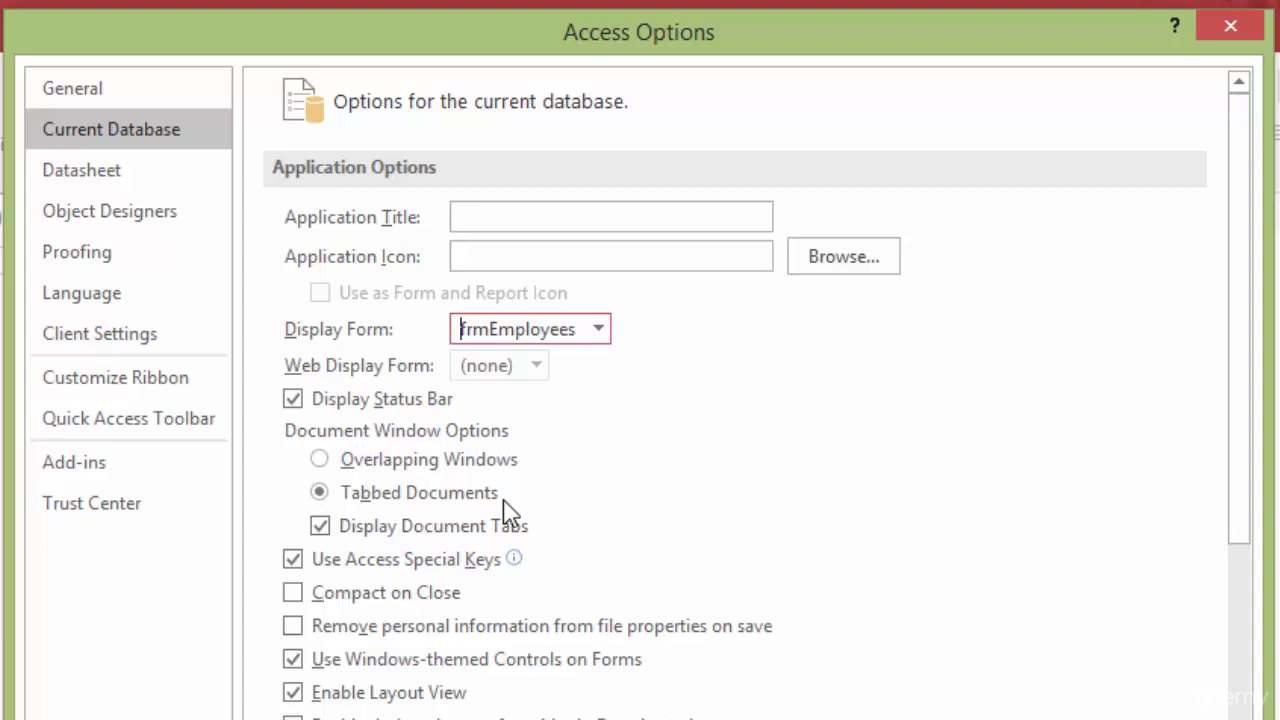
left_click(319, 460)
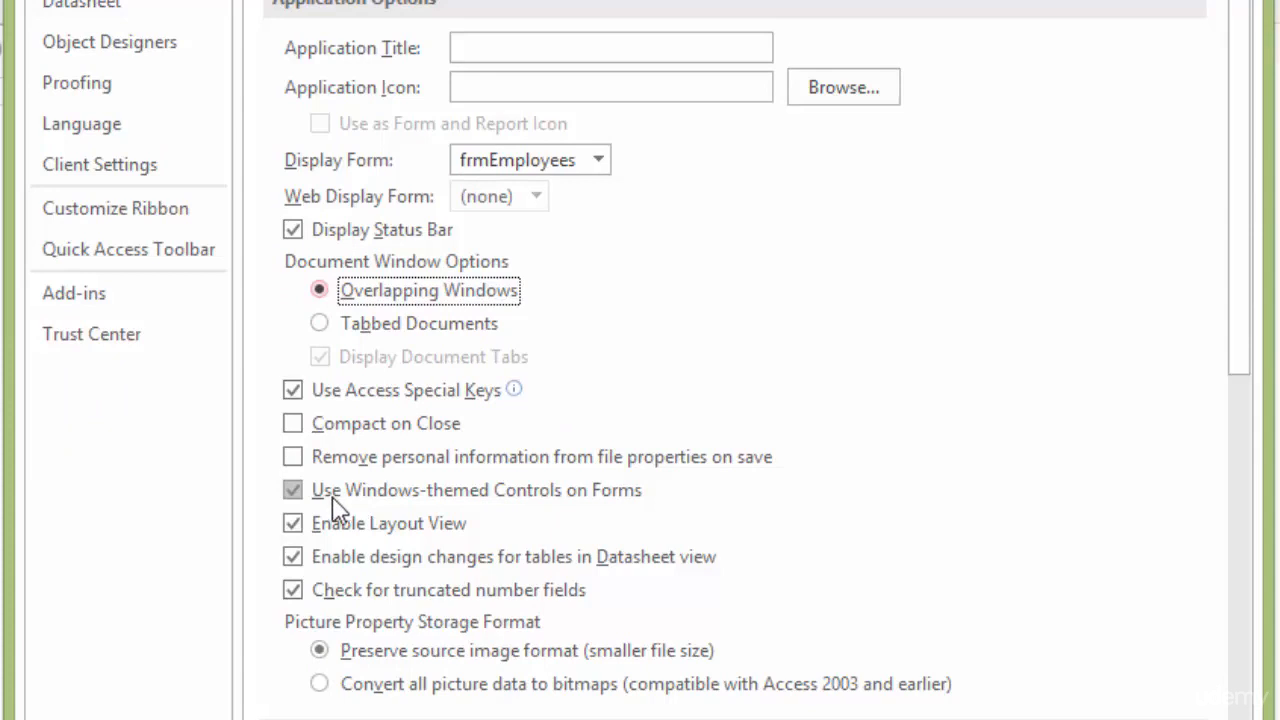
Turn off Windows-themed controls on forms, Layout View, and design changes for tables in Datasheet view
left_click(292, 491)
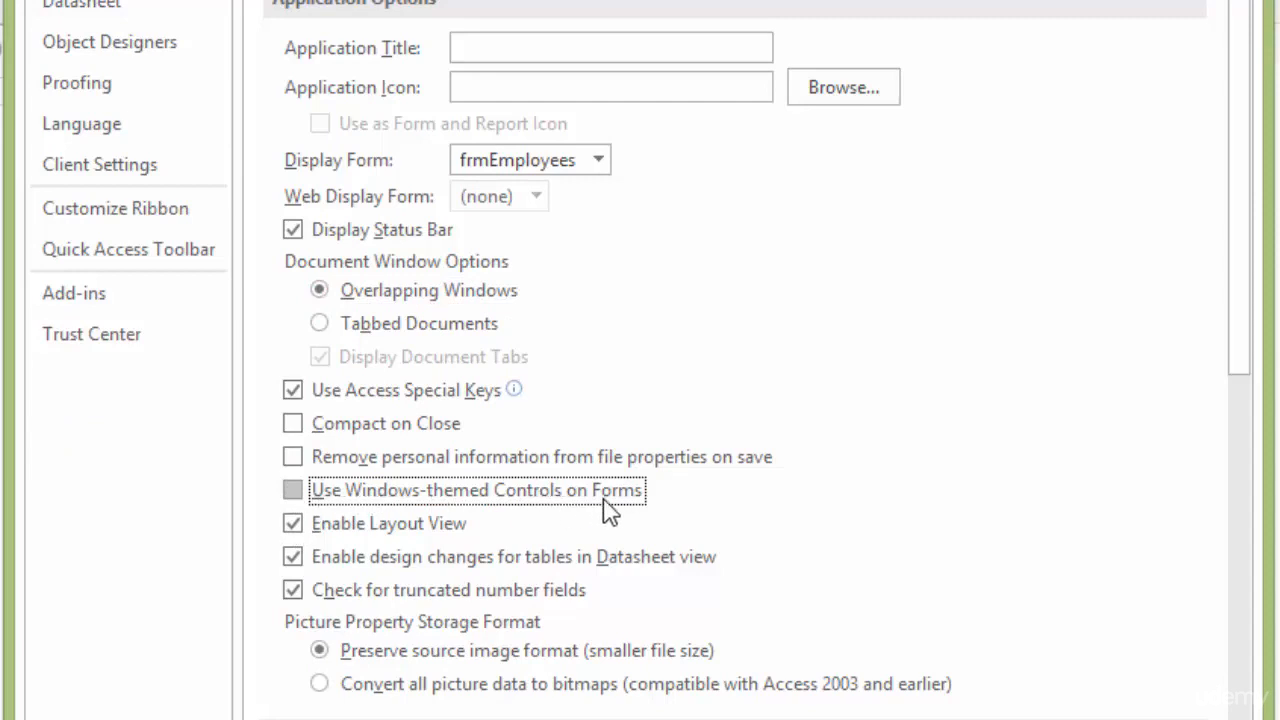
left_click(292, 523)
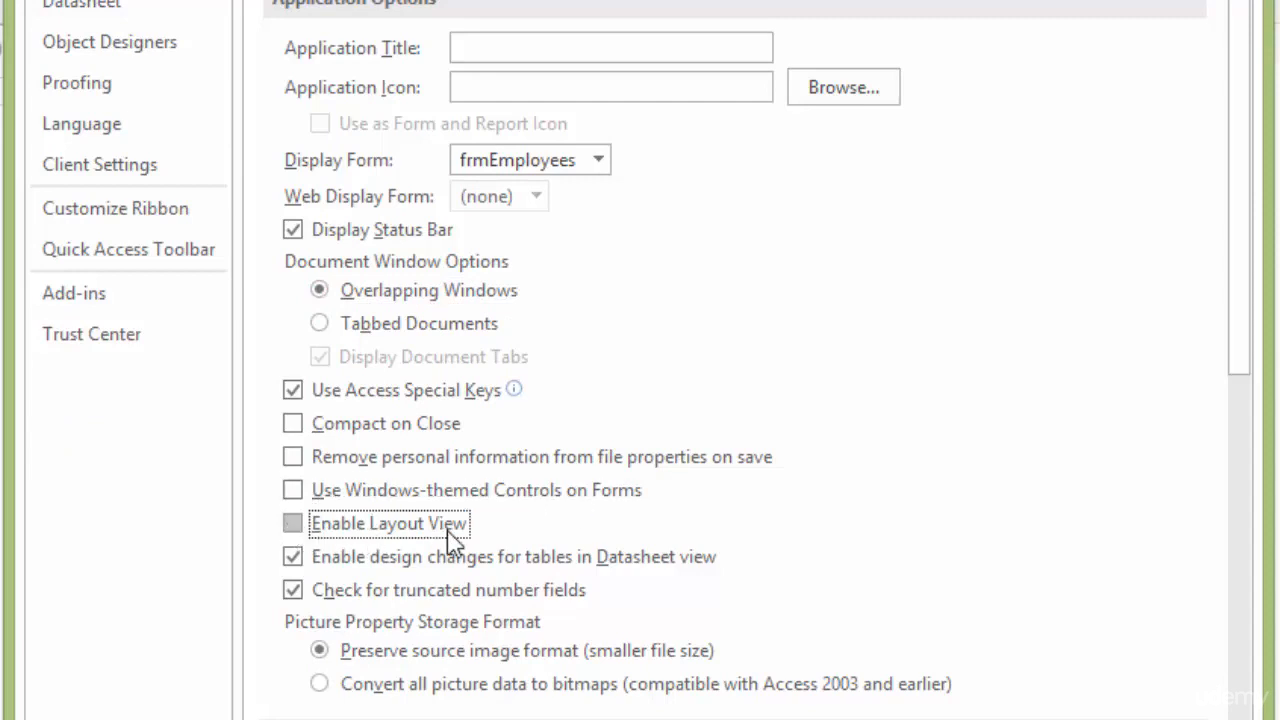
left_click(296, 557)
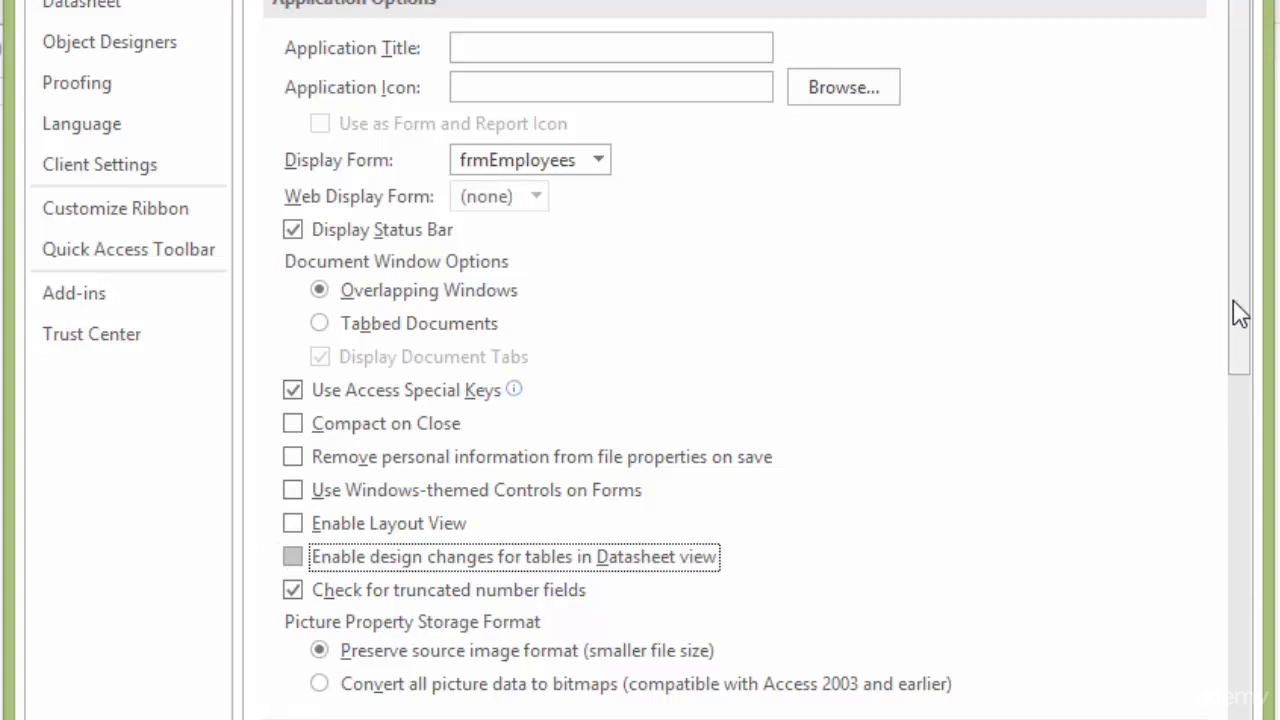
Turn off the Navigation Pane, full menus and default shortcut menus for the current database, and apply the options
scroll(1246, 296, "down", 5)
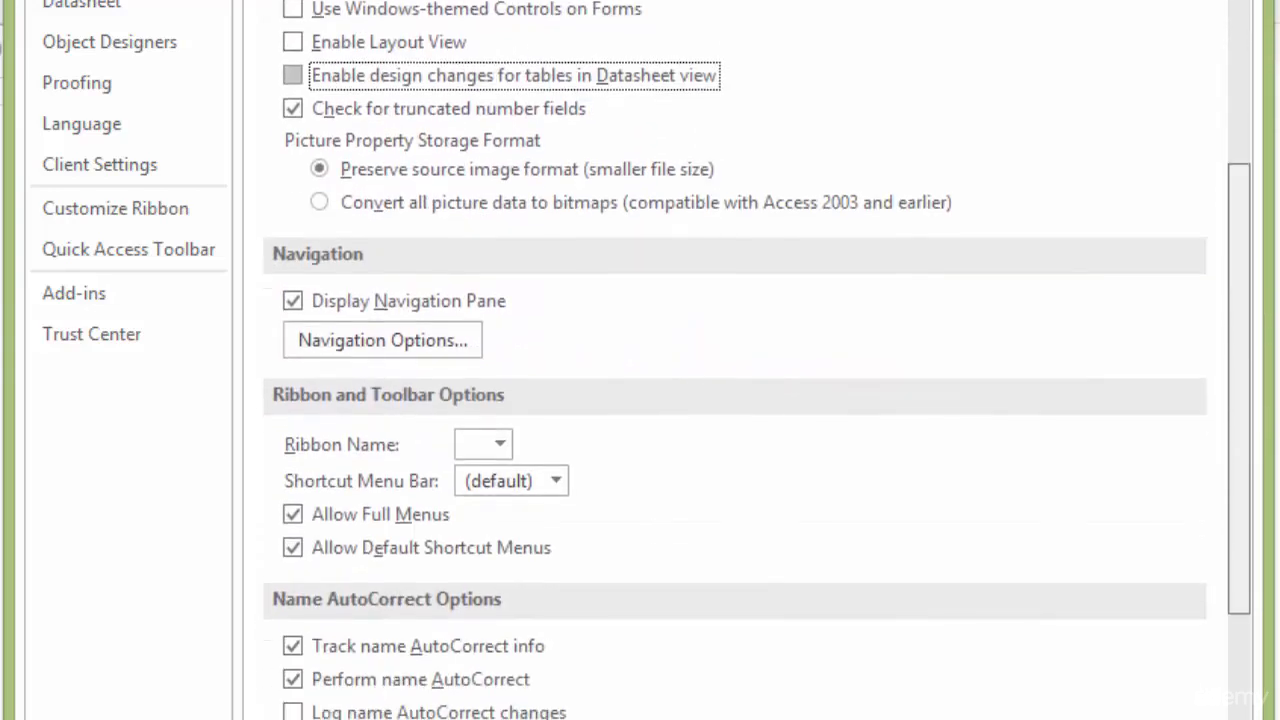
scroll(1240, 400, "down", 3)
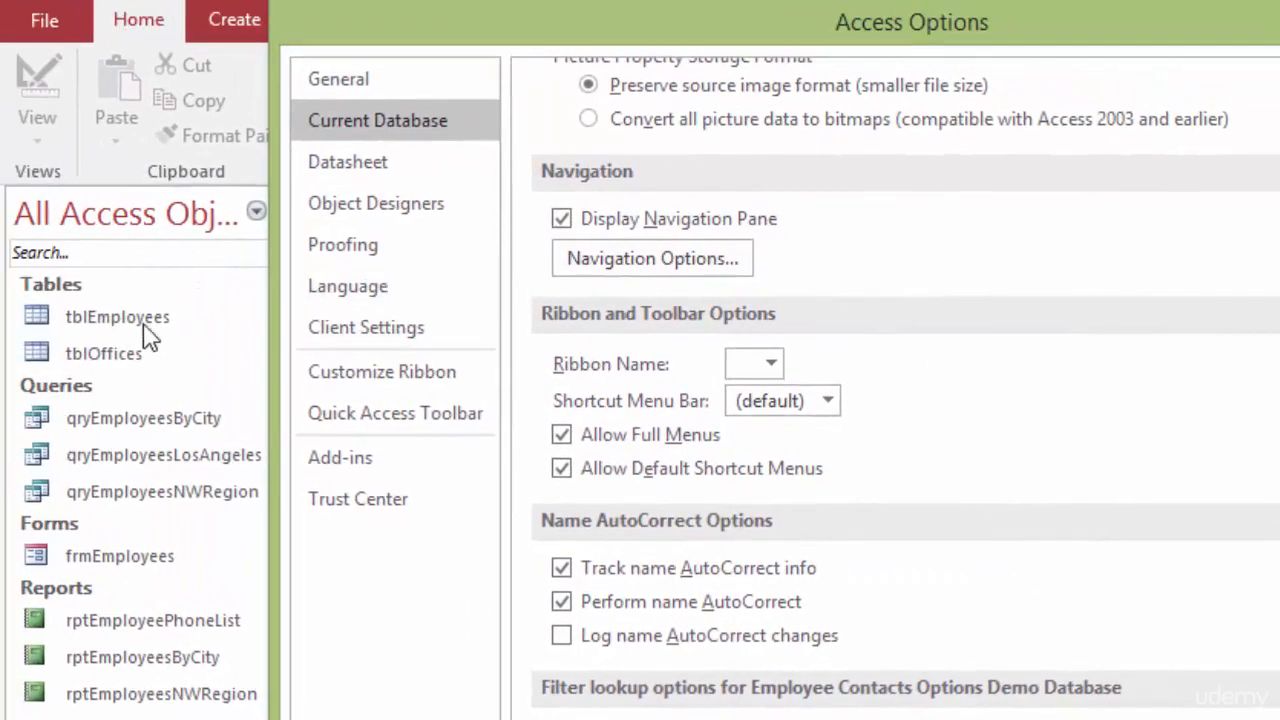
left_click(563, 222)
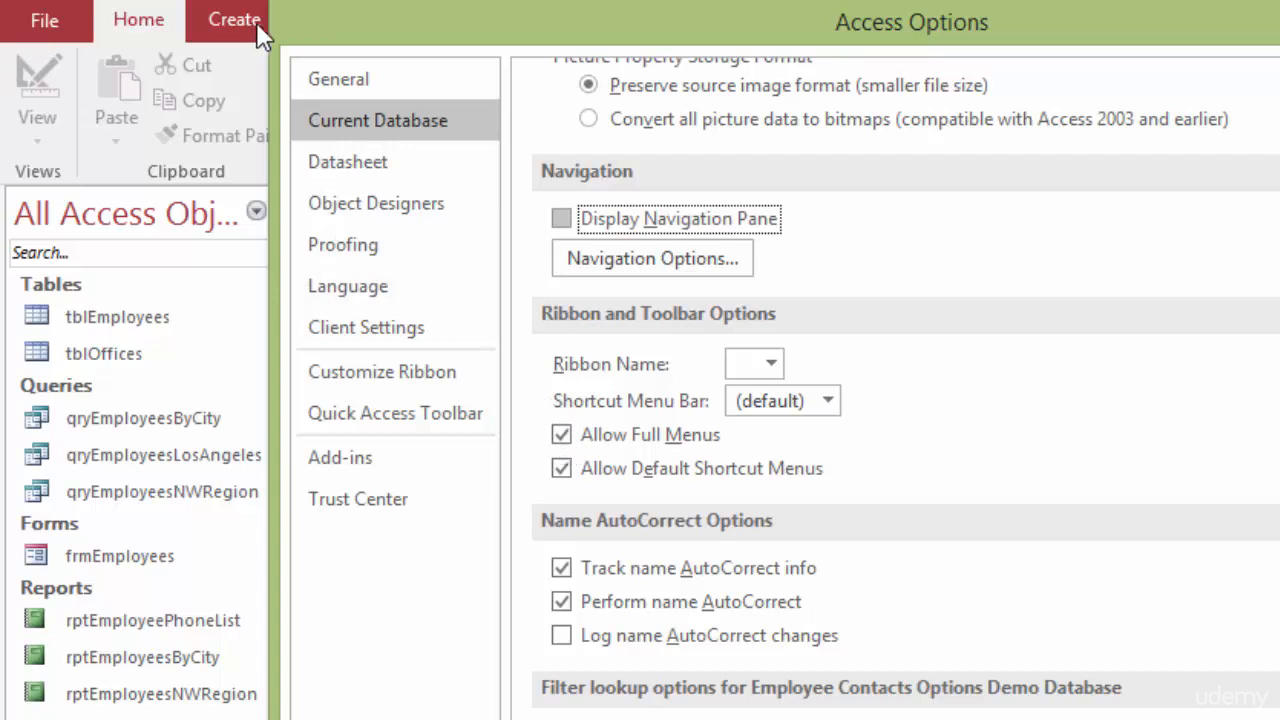
left_click(562, 437)
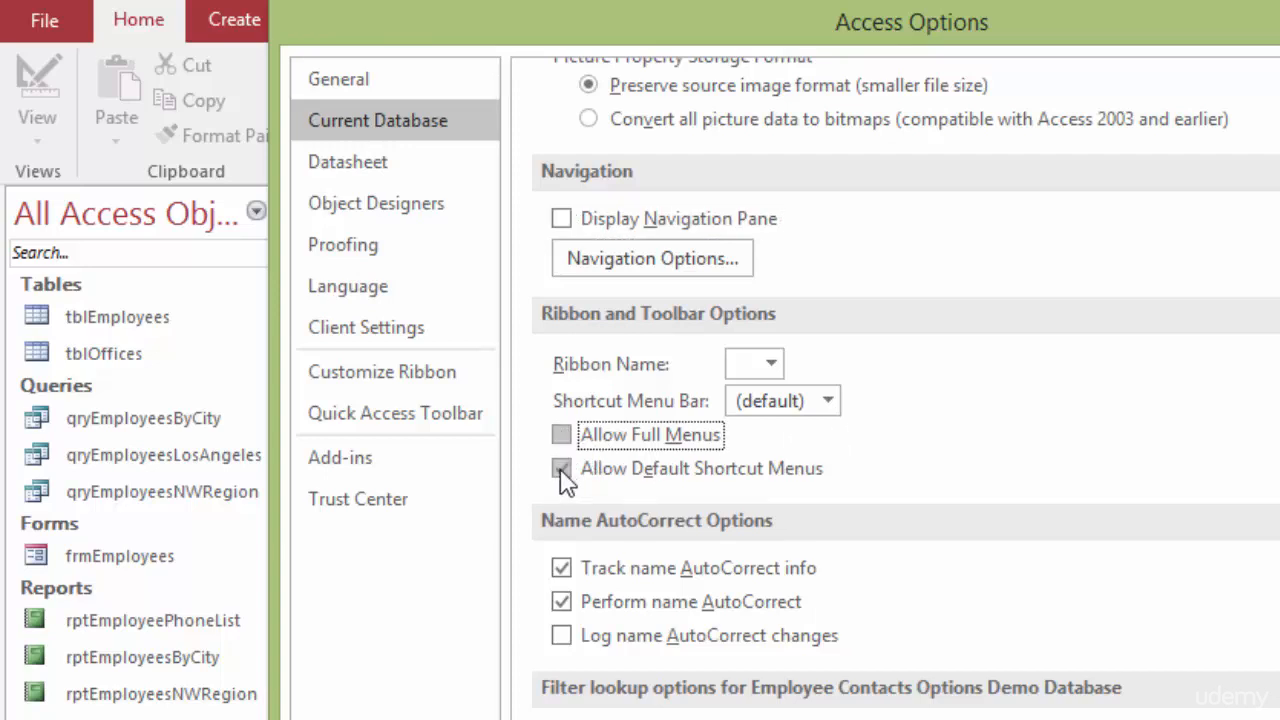
left_click(561, 470)
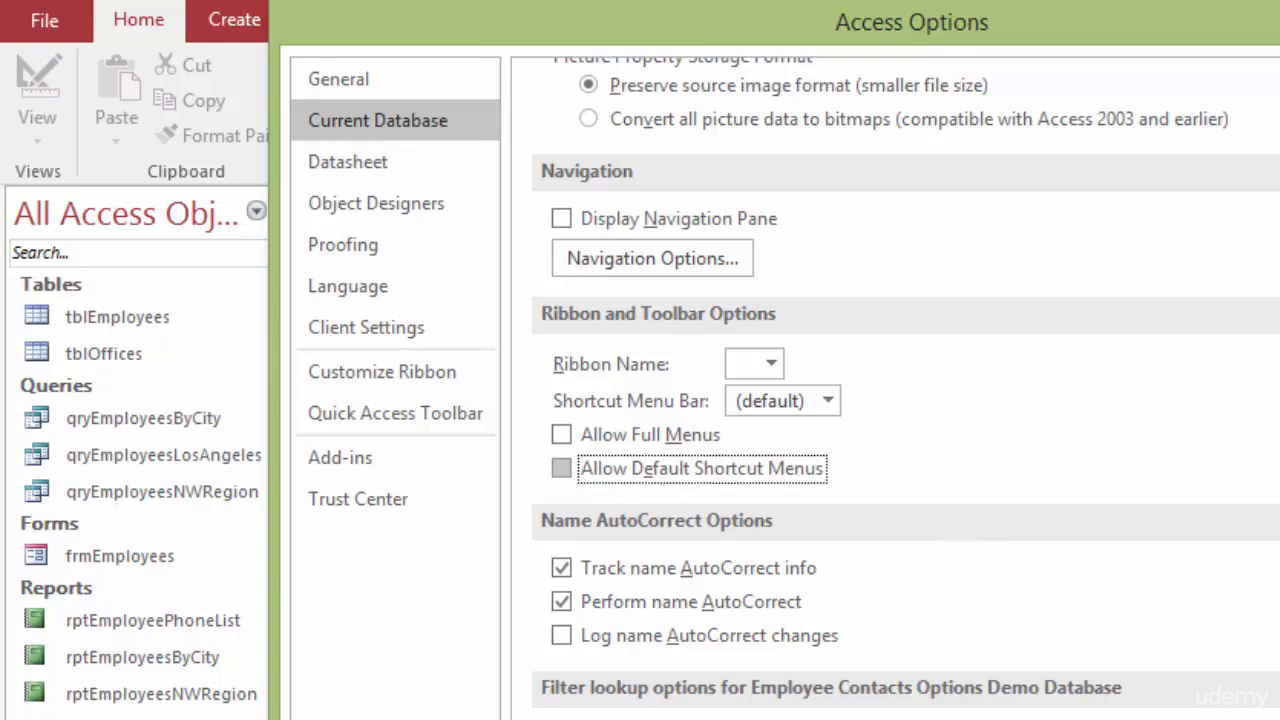
scroll(900, 390, "down", 2)
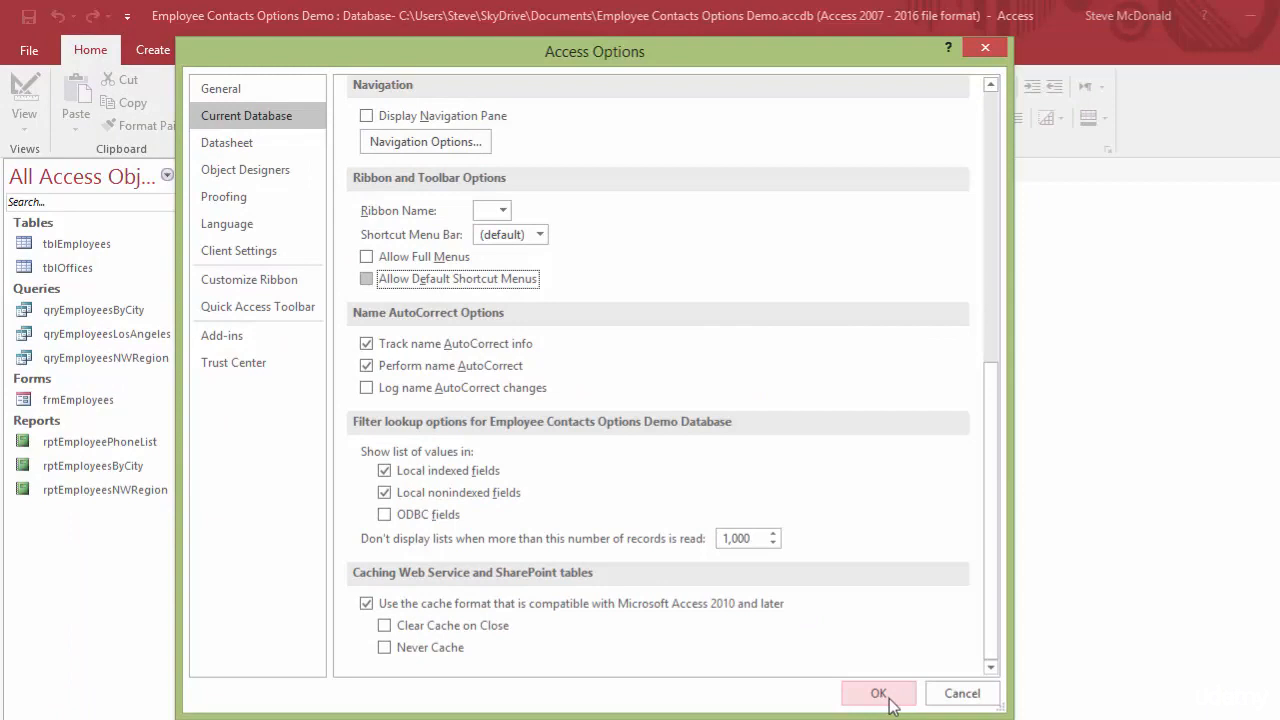
left_click(889, 697)
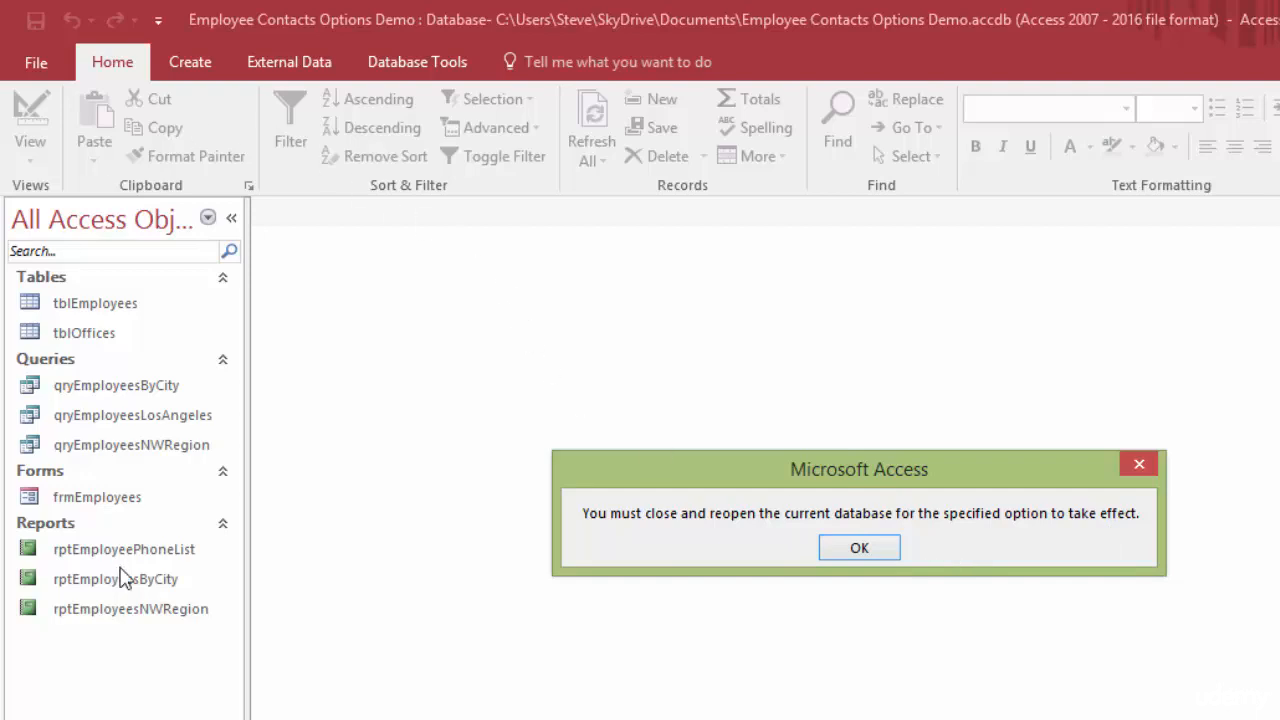
left_click(891, 547)
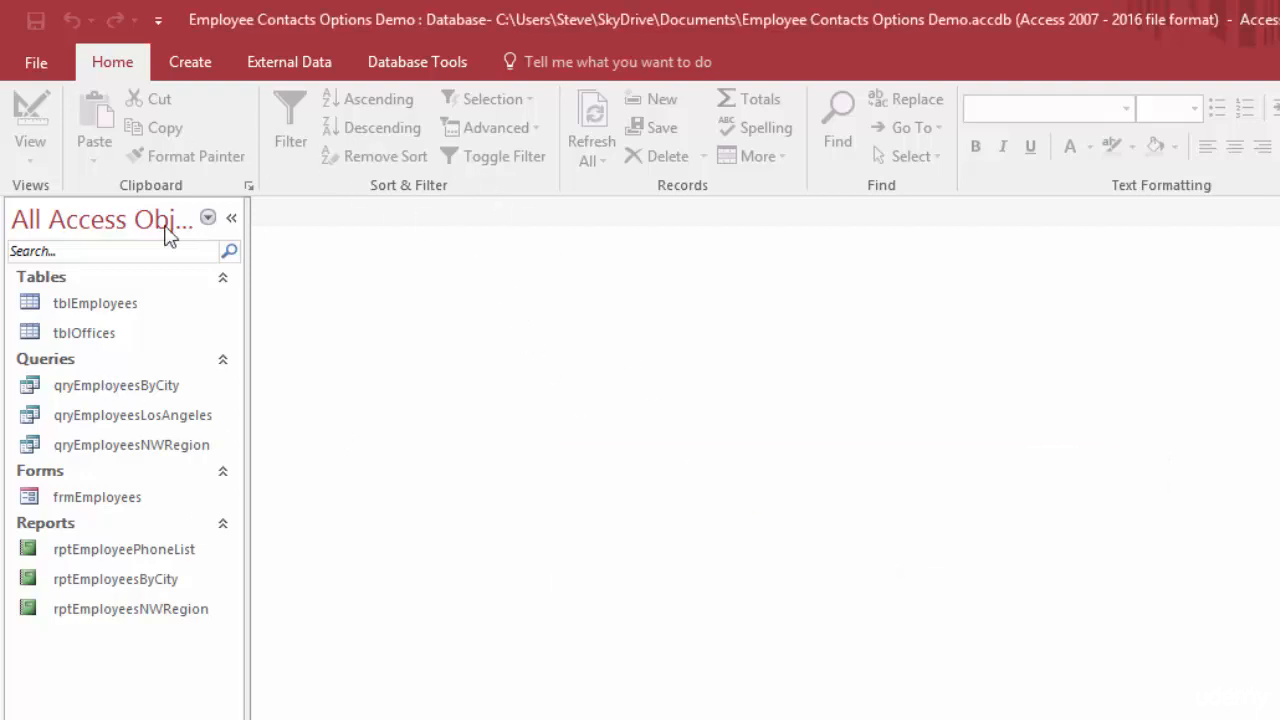
Close the current database and reopen Employee Contacts Options Demo from the recent files
left_click(34, 64)
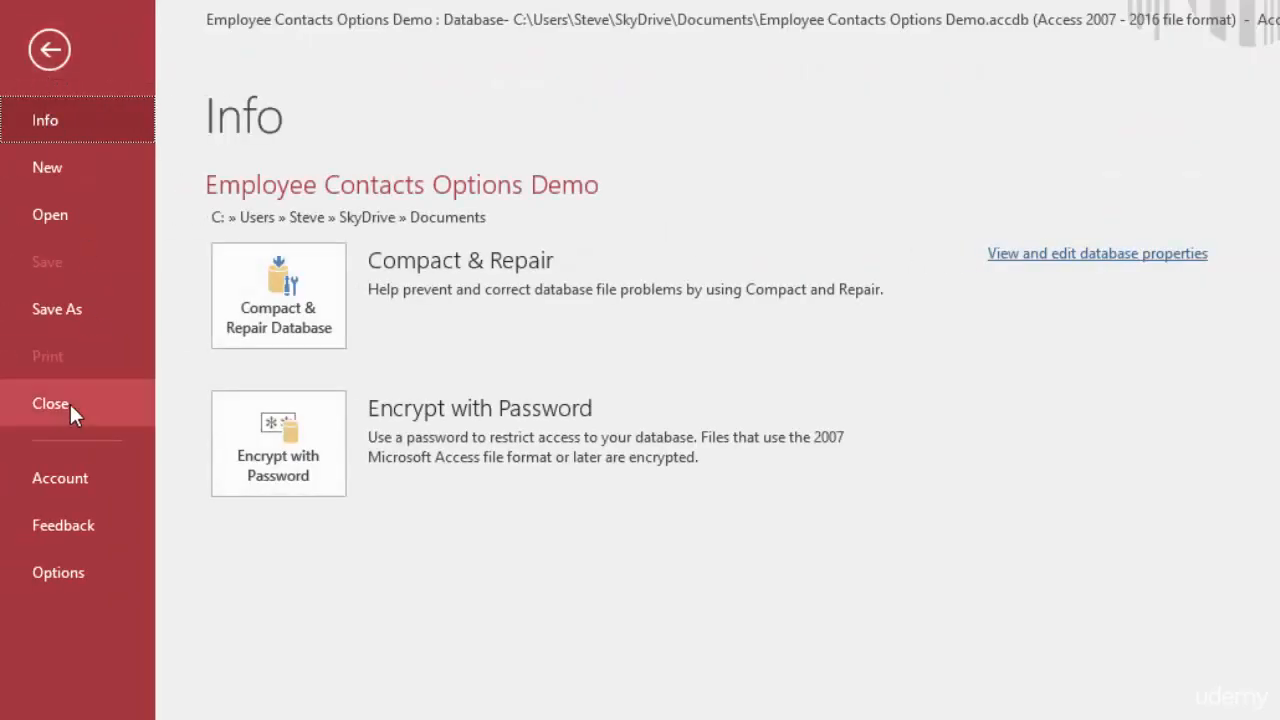
left_click(69, 401)
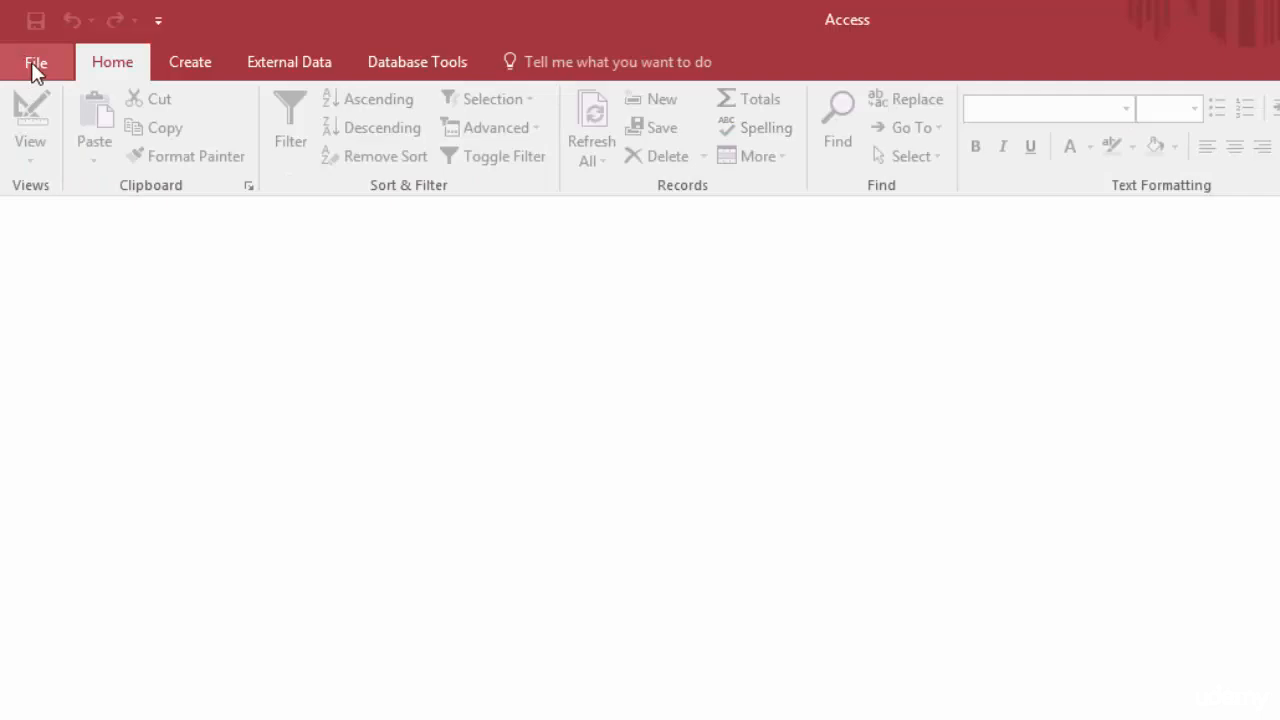
left_click(35, 64)
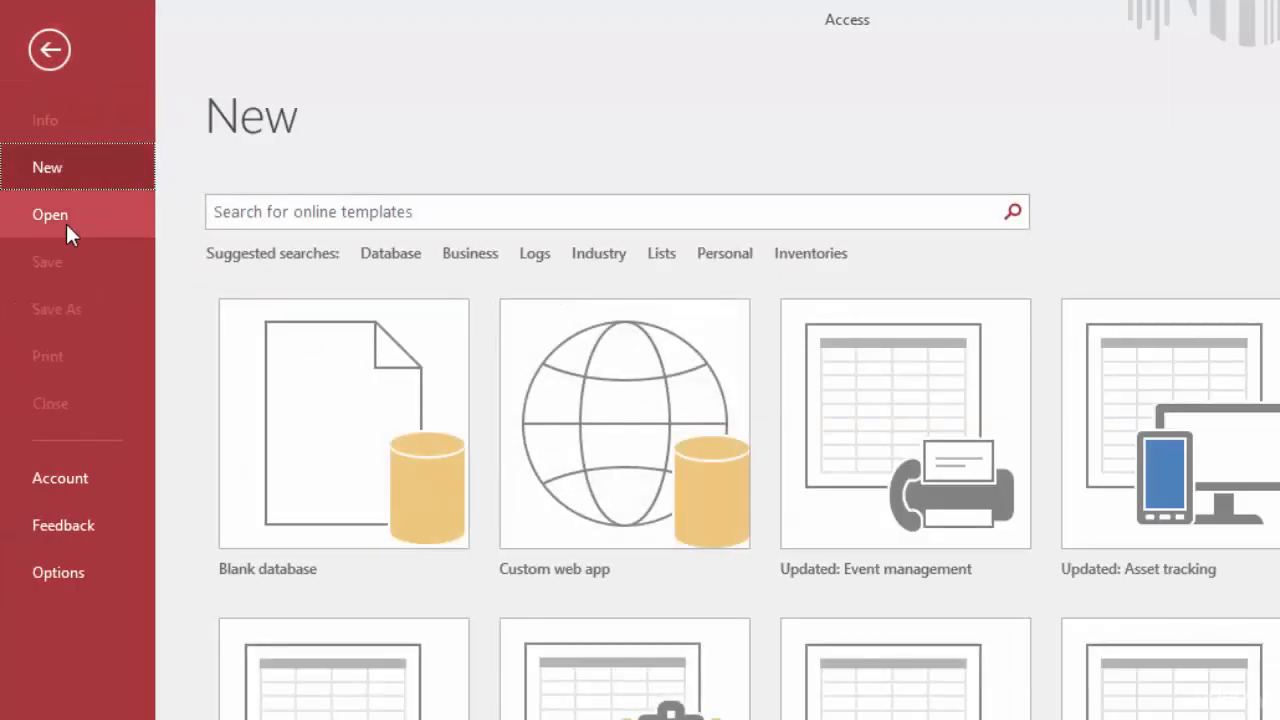
left_click(65, 221)
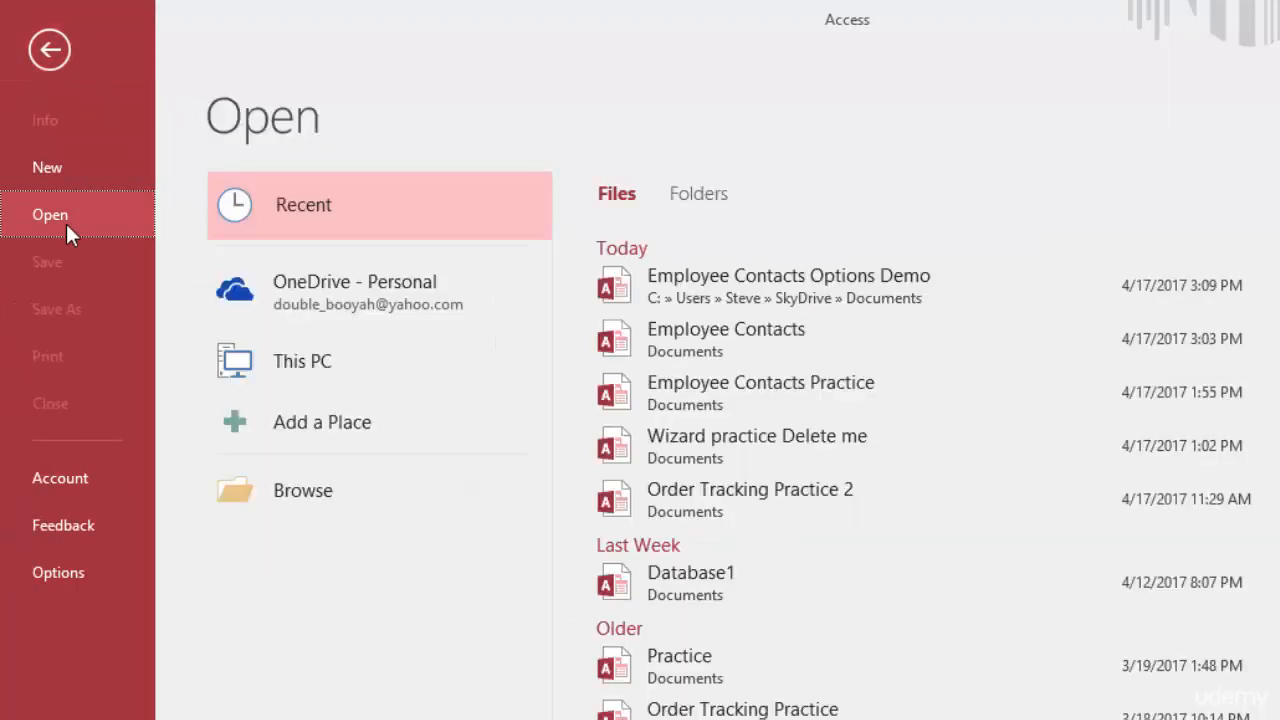
left_click(807, 293)
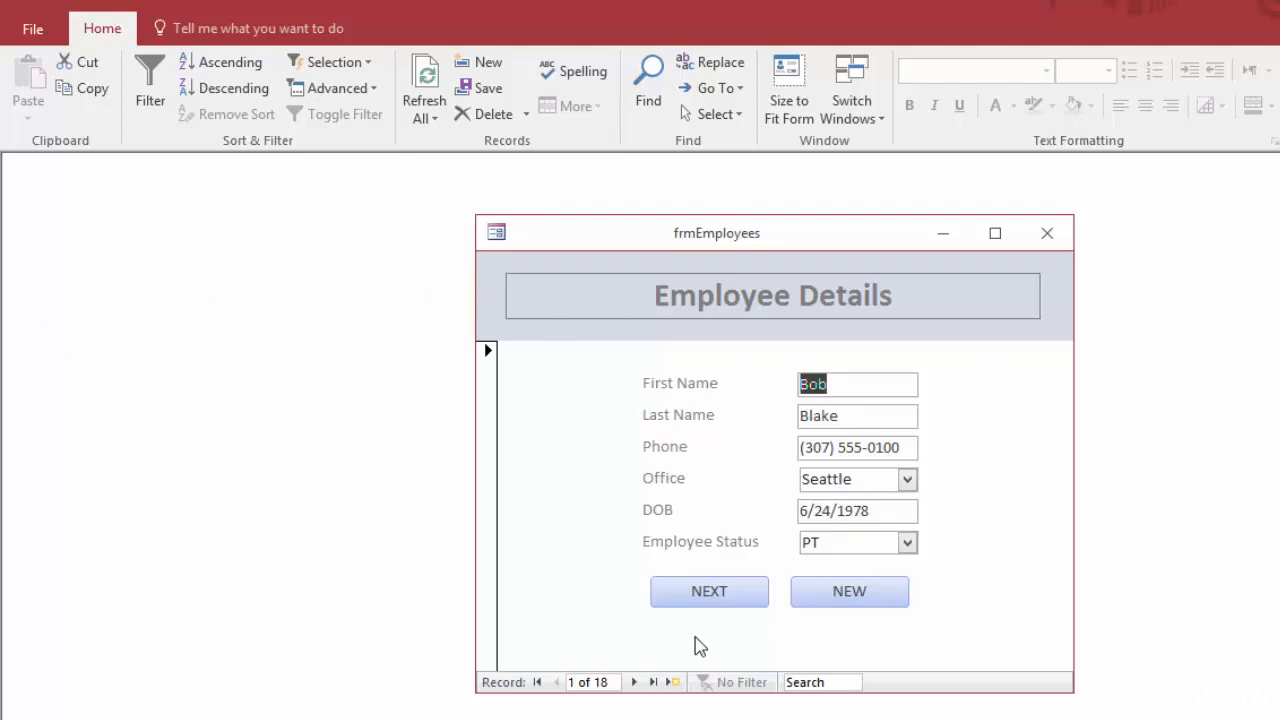
Advance the Employee Details form to the third record and minimize the form window
left_click(634, 682)
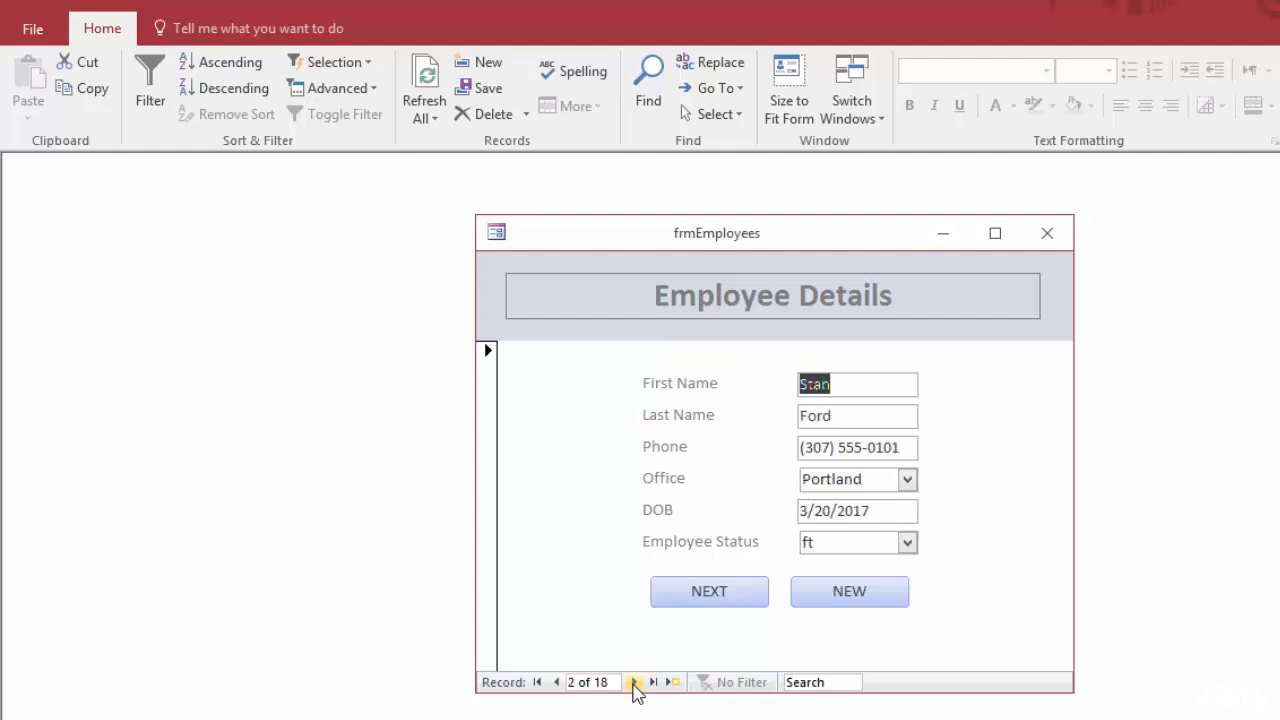
left_click(634, 682)
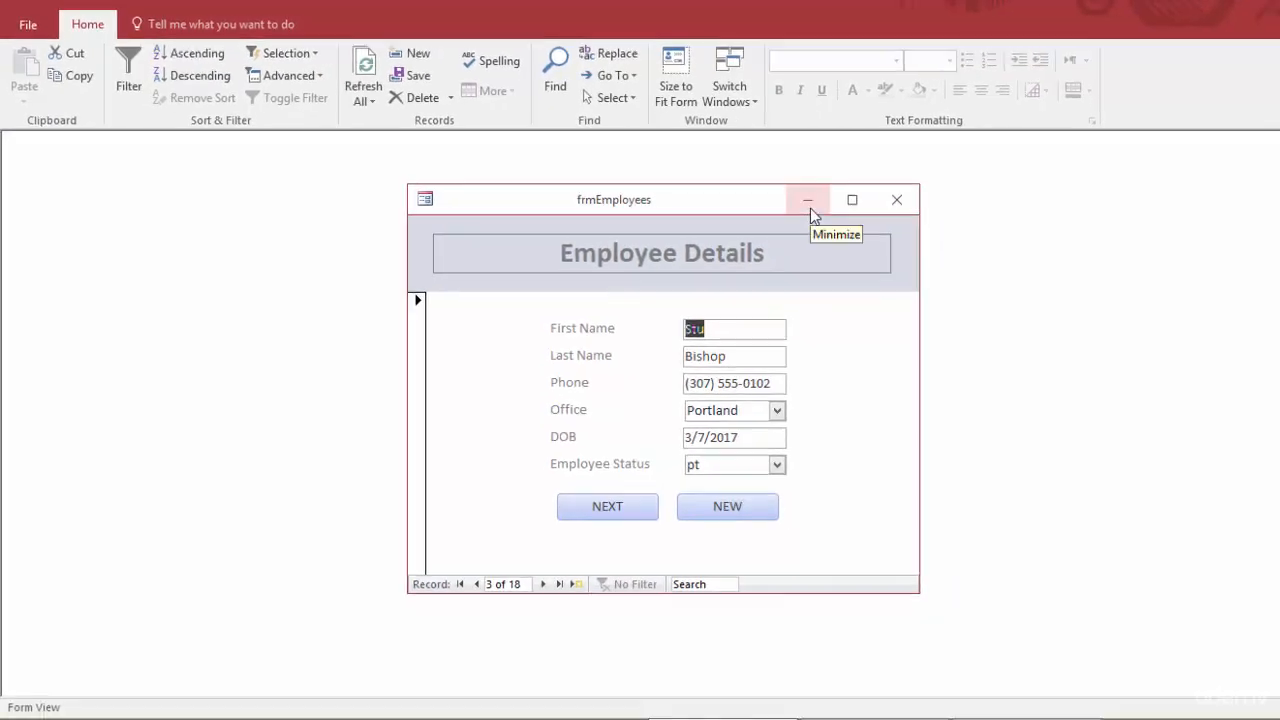
left_click(806, 204)
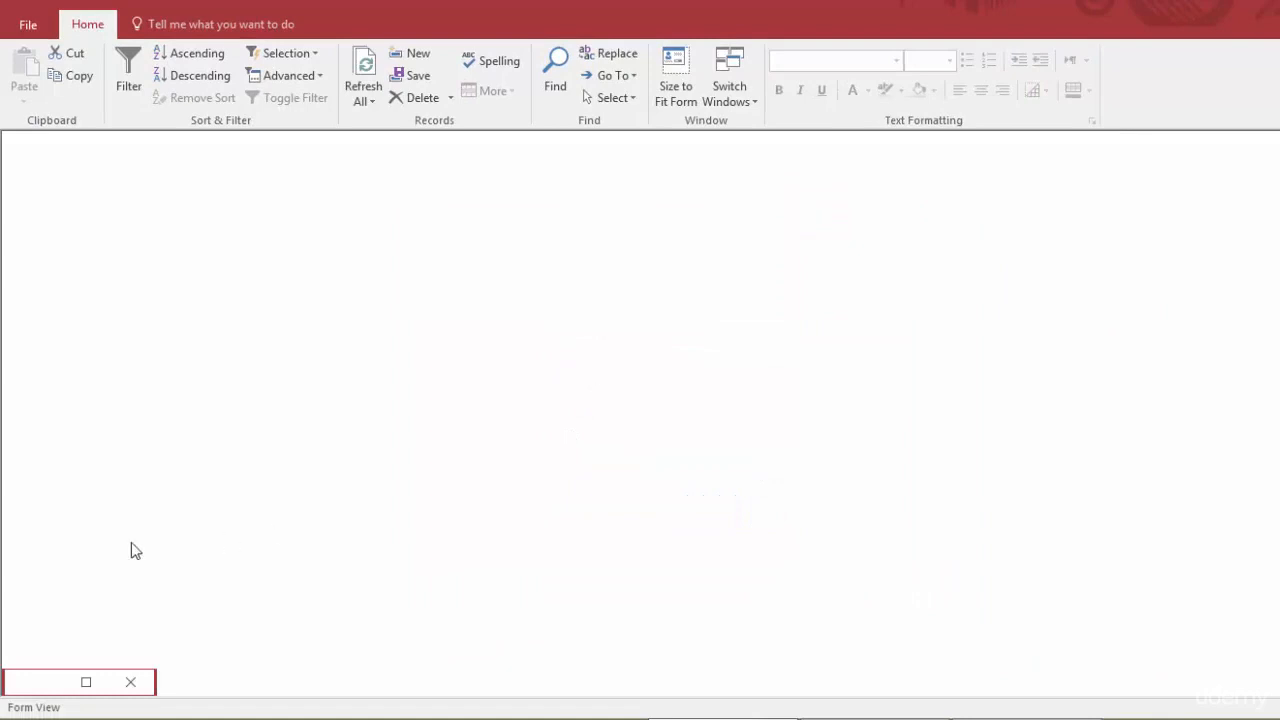
Restore the minimized employee form window and set the current database's display form to (none)
left_click(41, 682)
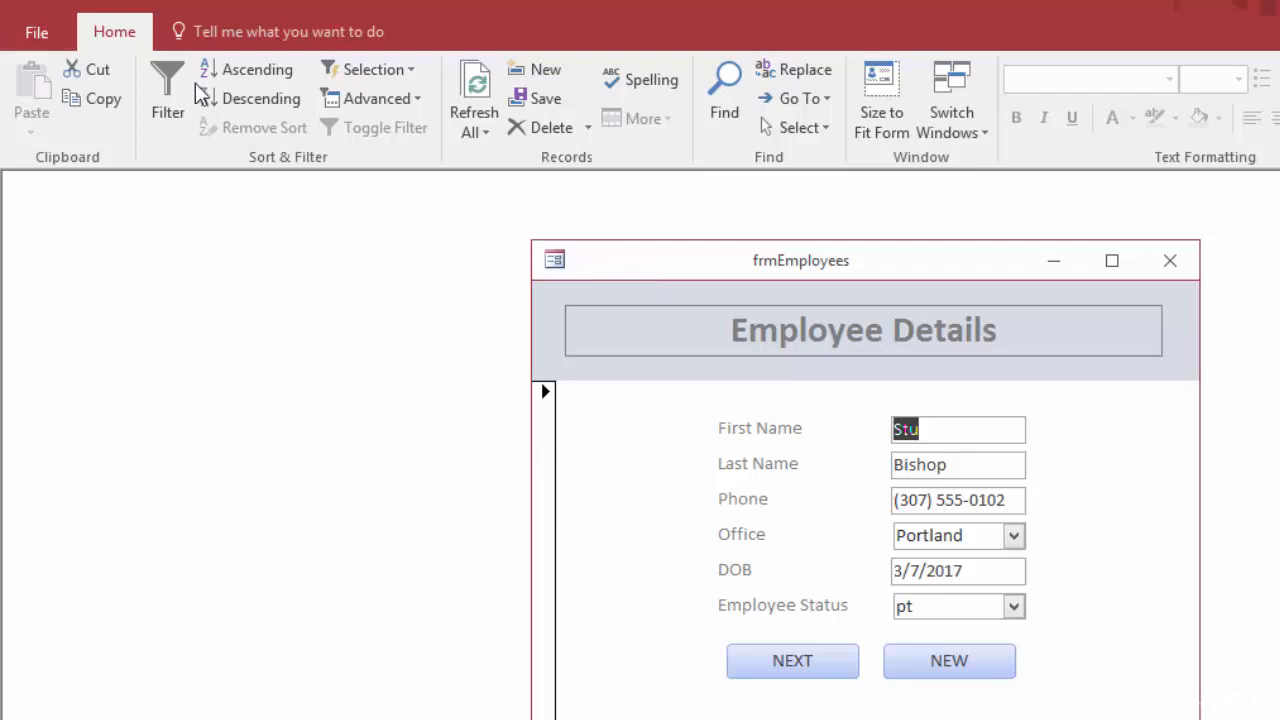
left_click(36, 44)
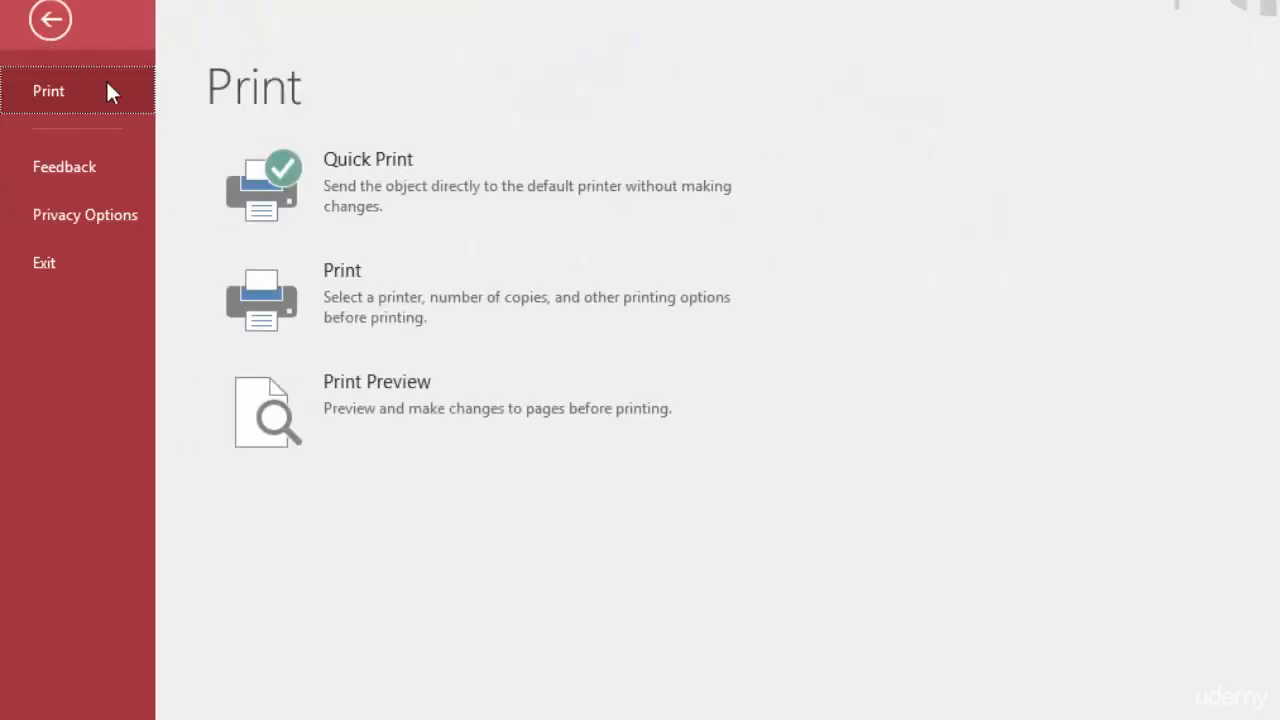
left_click(56, 217)
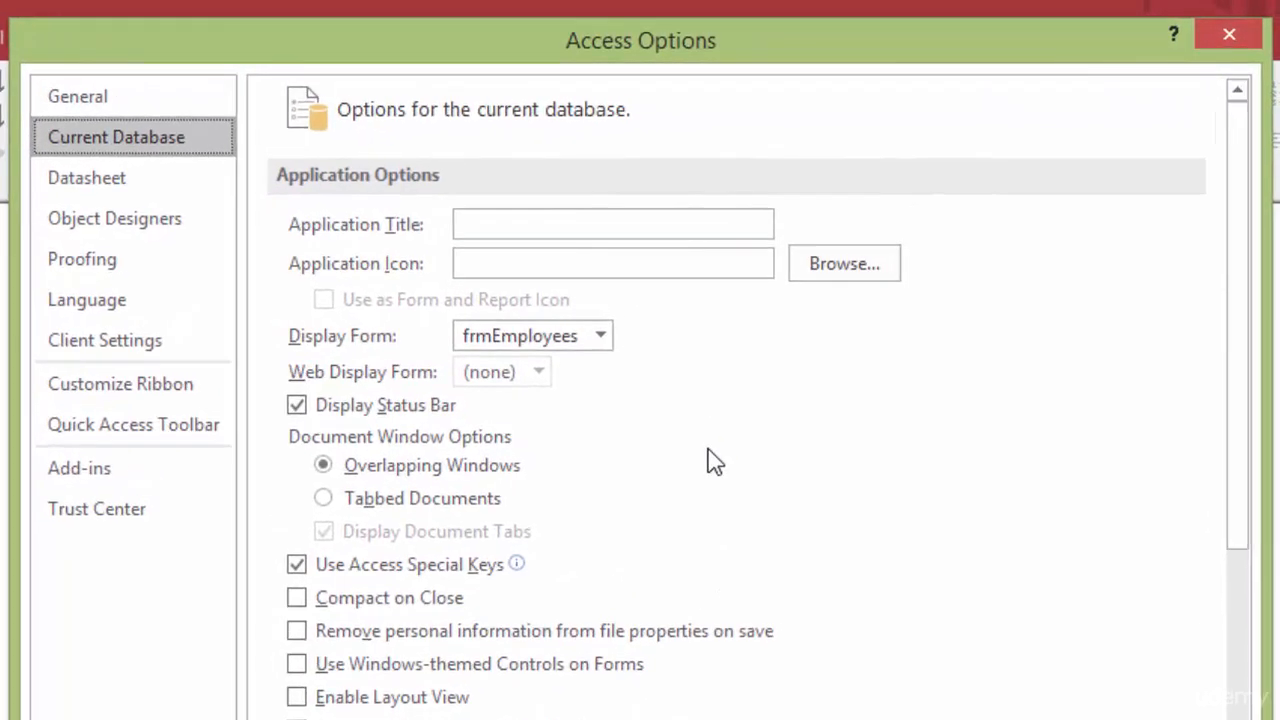
left_click(603, 338)
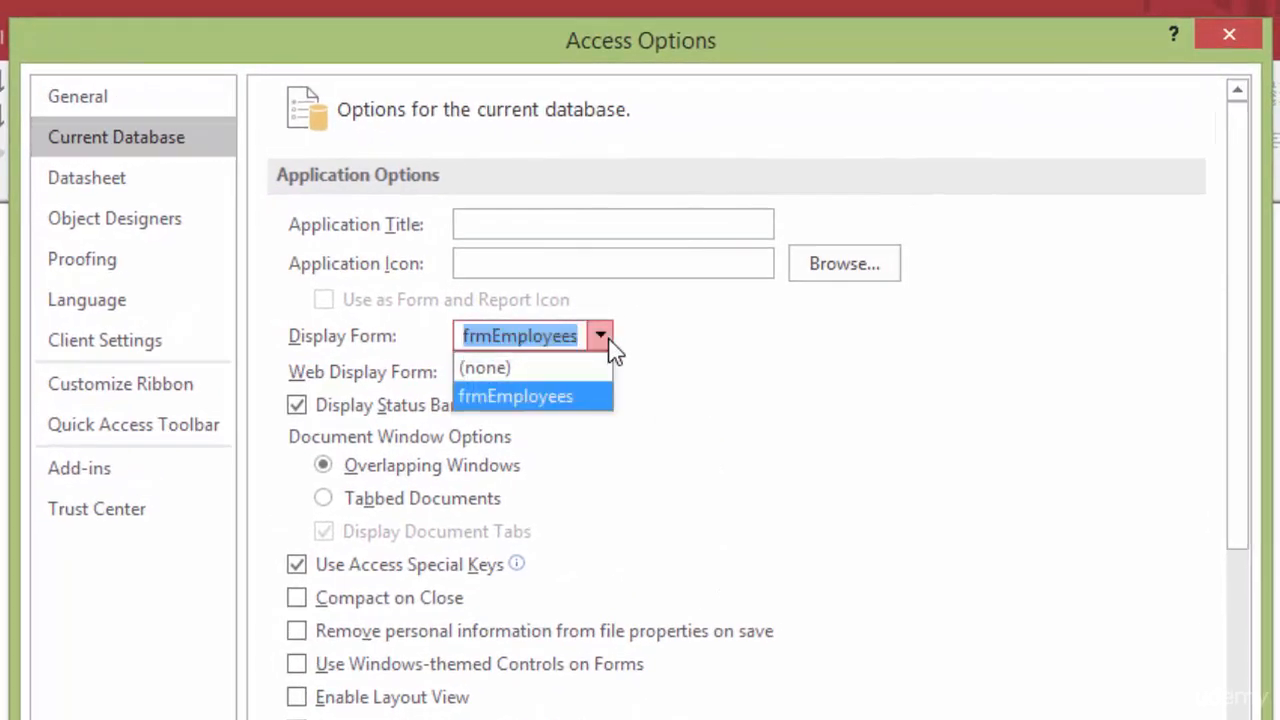
left_click(527, 372)
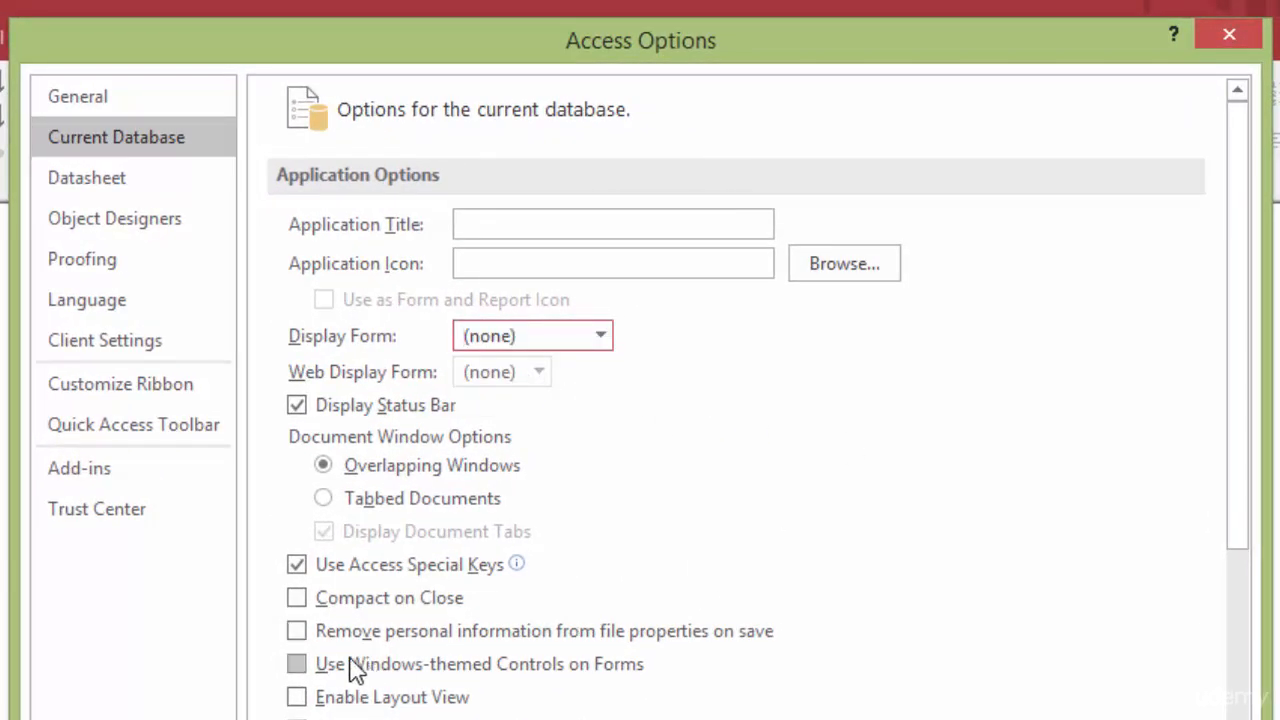
Turn on Windows-themed controls on forms, Layout View, and design changes for tables in Datasheet view
left_click(297, 665)
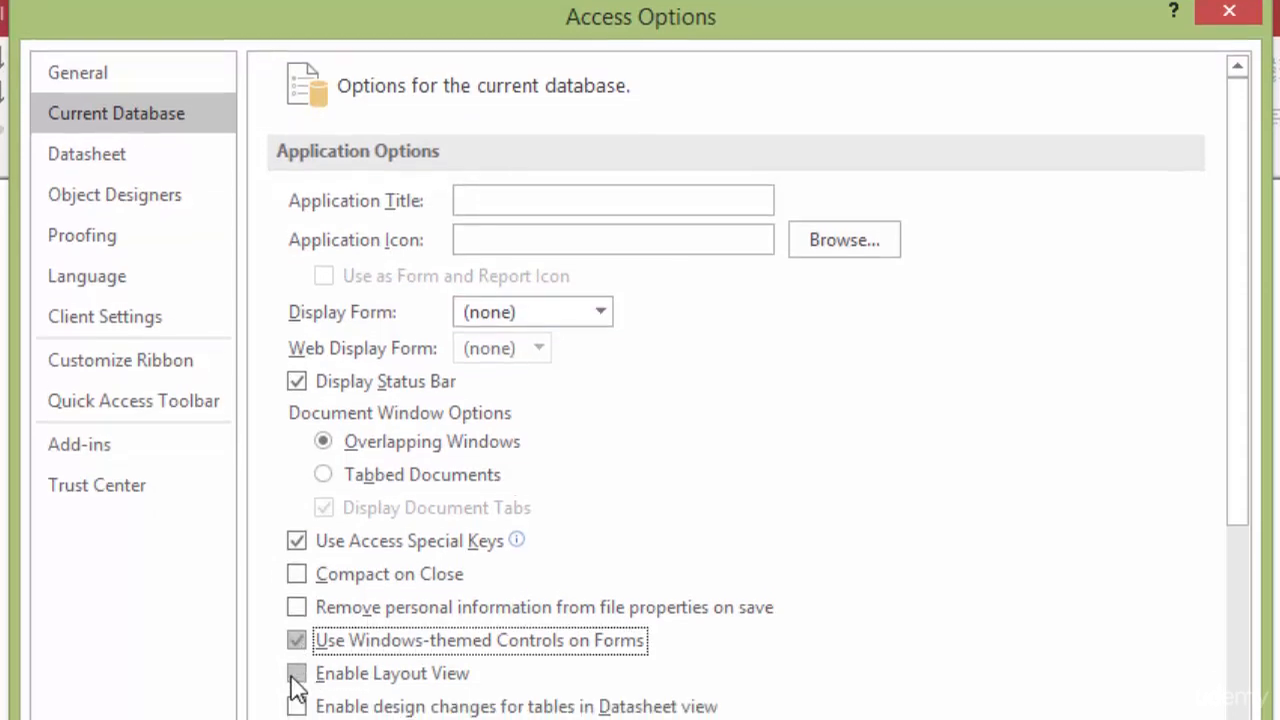
left_click(296, 673)
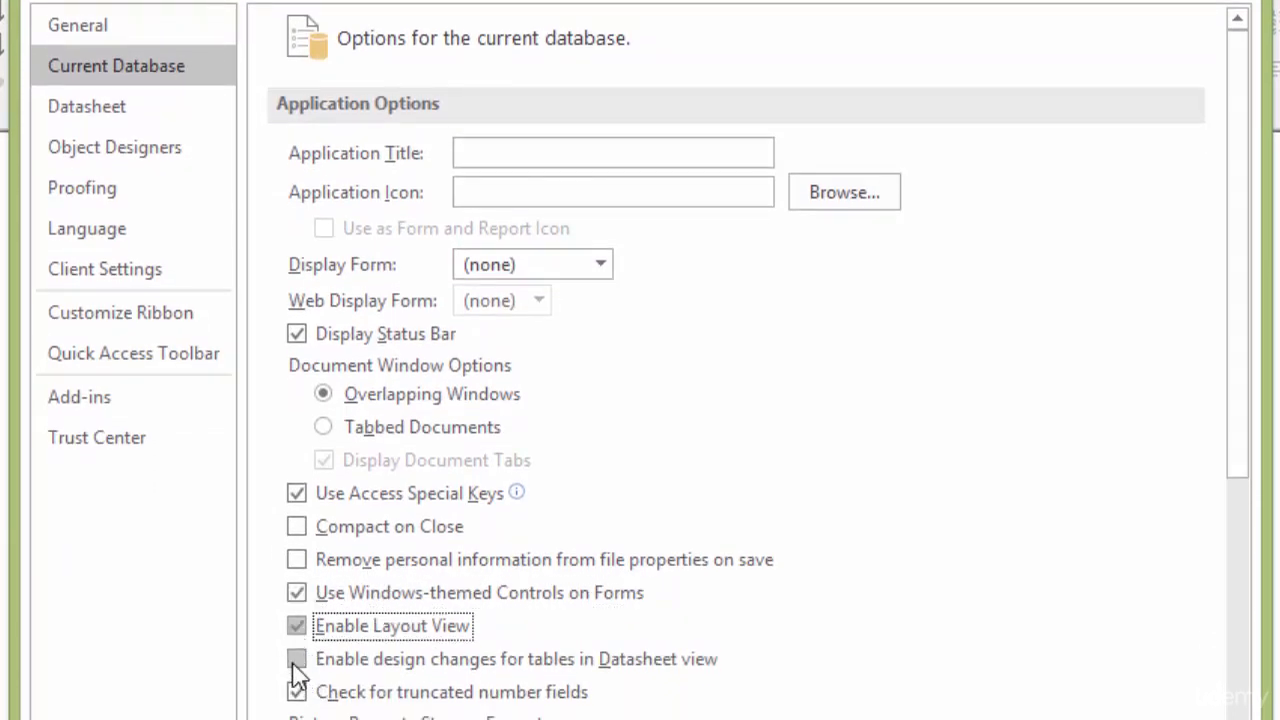
left_click(296, 661)
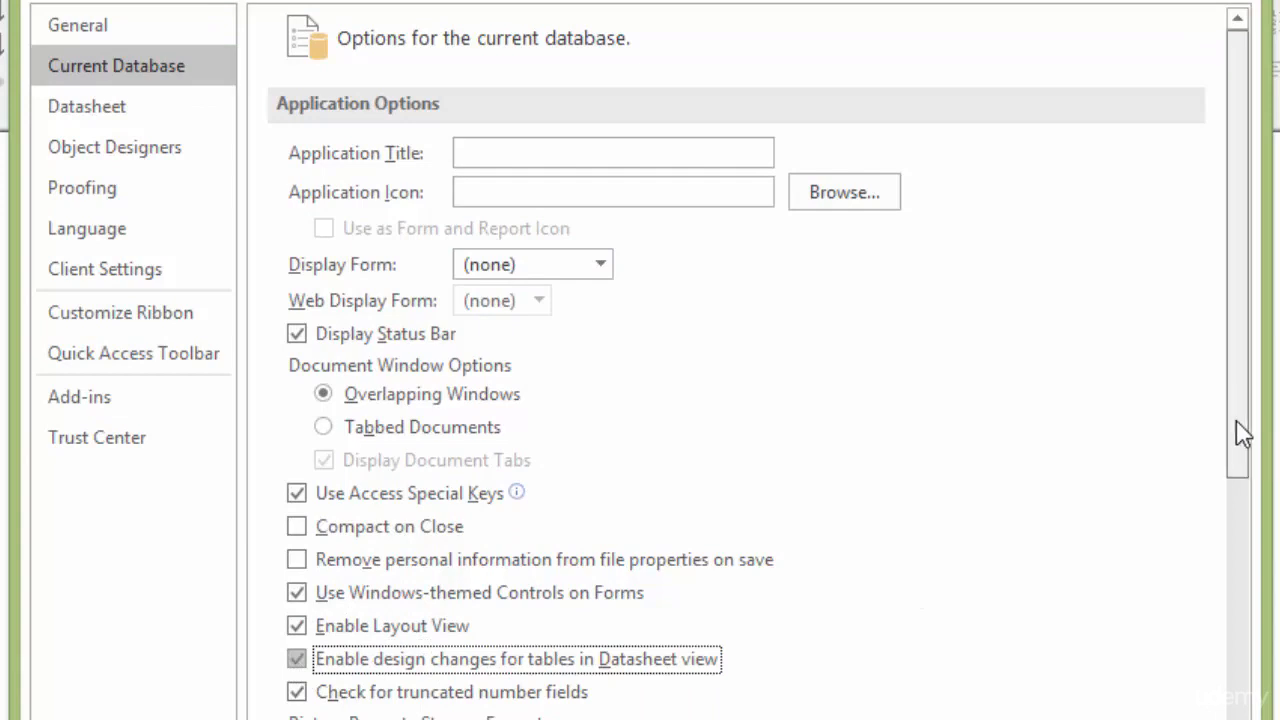
Turn on the Navigation Pane, full menus and default shortcut menus for the current database, and apply the options
left_click_drag(1243, 433, 1246, 719)
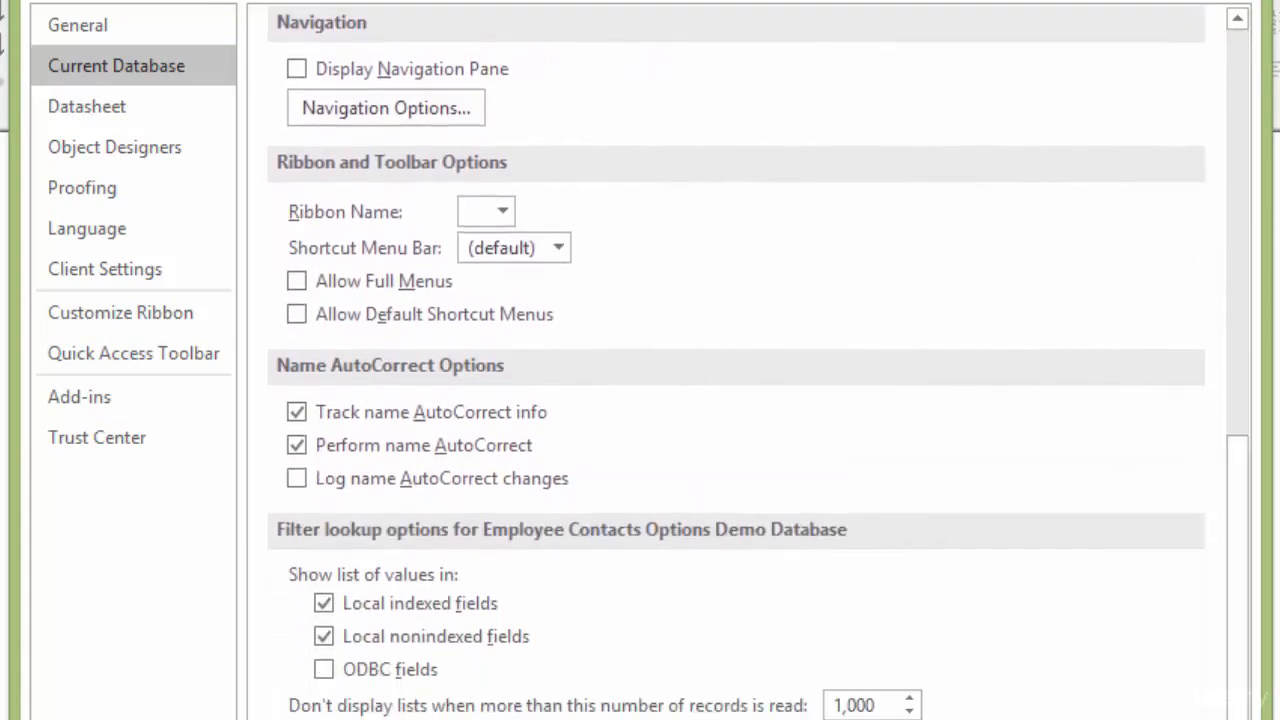
left_click(297, 70)
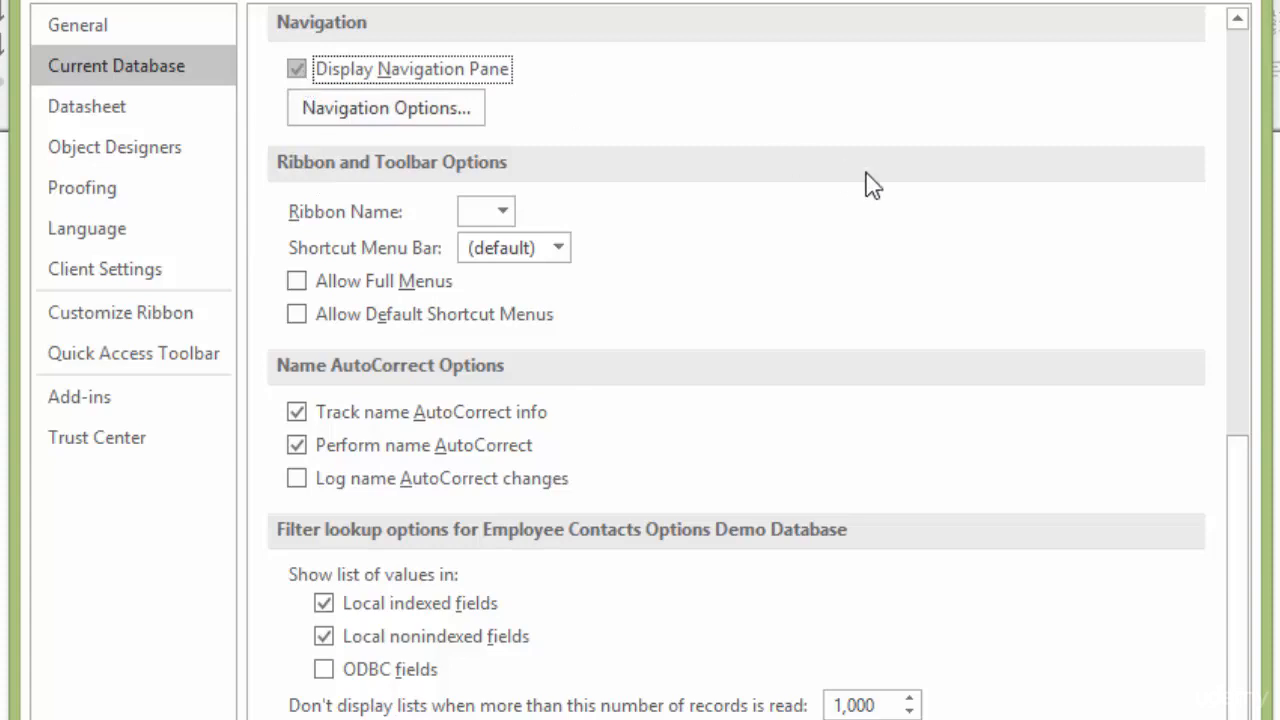
left_click(297, 285)
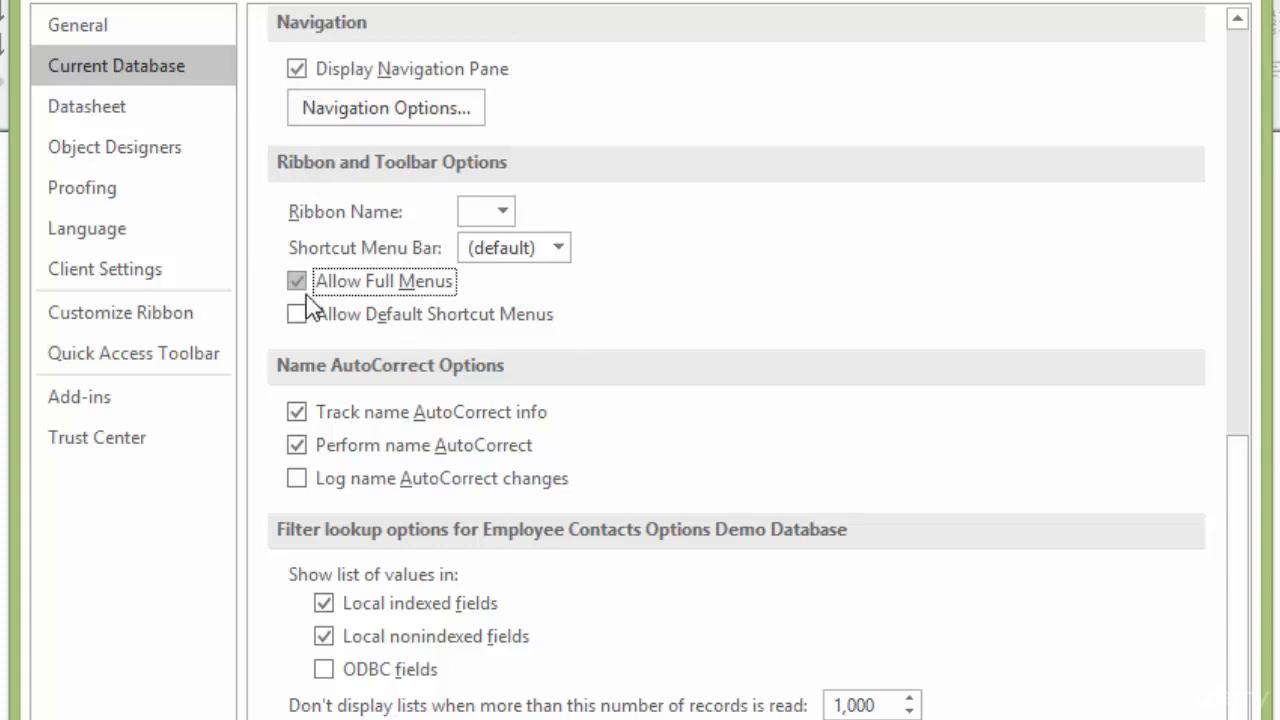
left_click(297, 313)
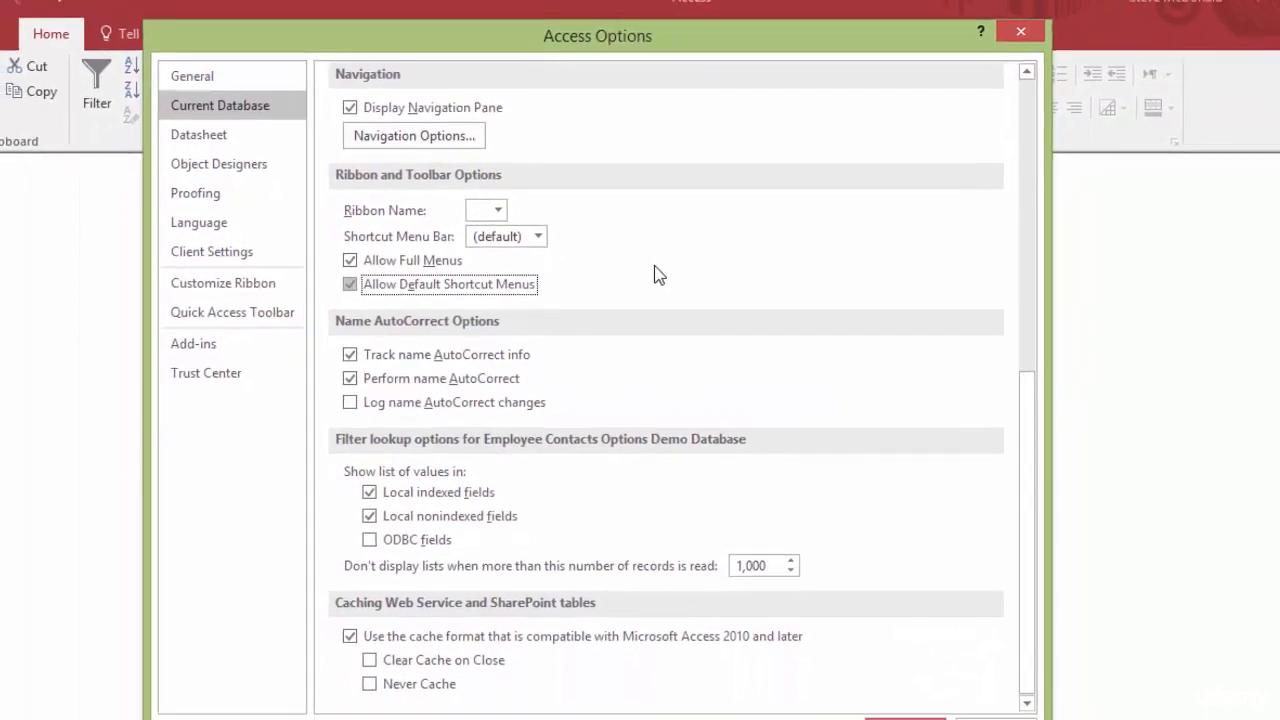
left_click(881, 690)
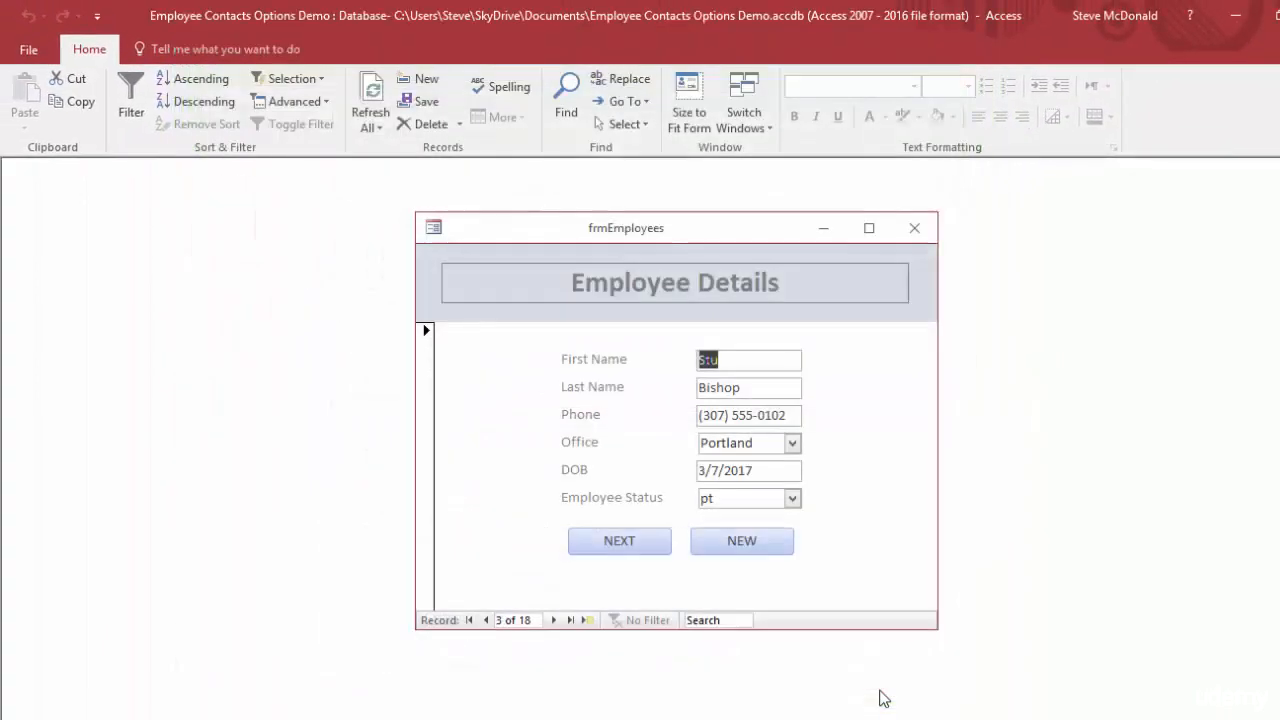
Quit and relaunch Access, and reopen Employee Contacts Options Demo from the recent files
left_click(23, 58)
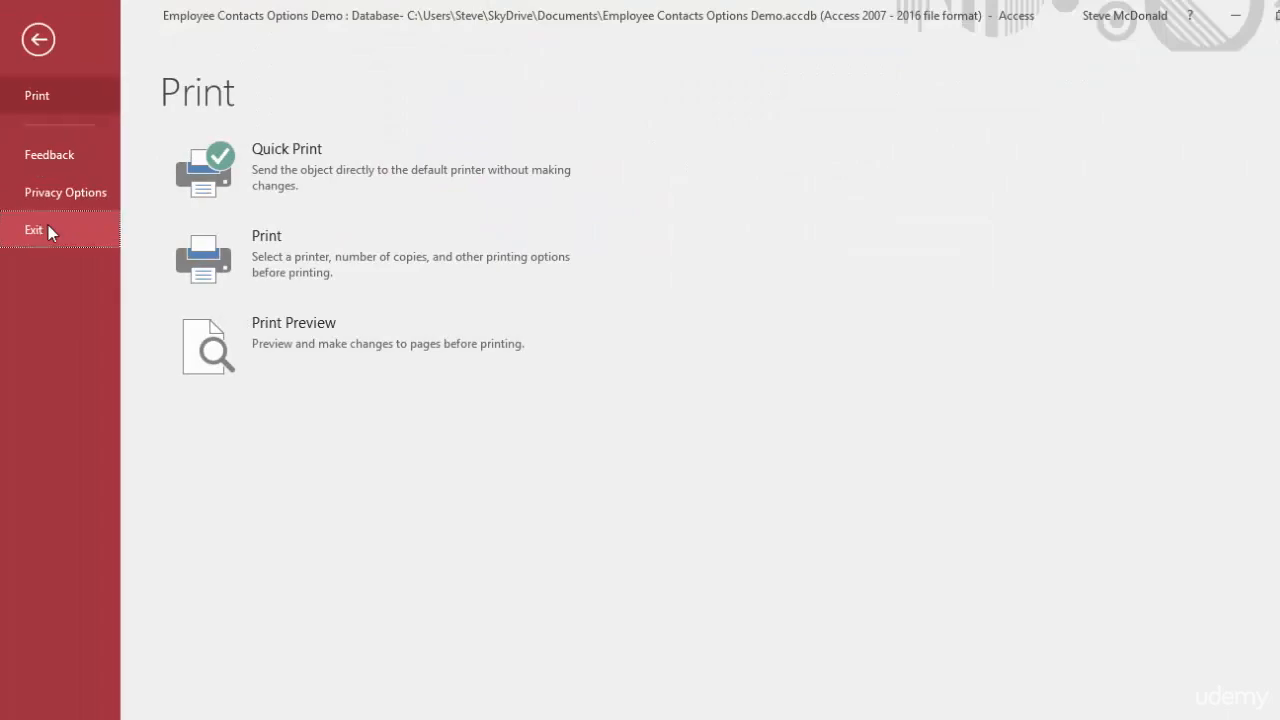
left_click(34, 230)
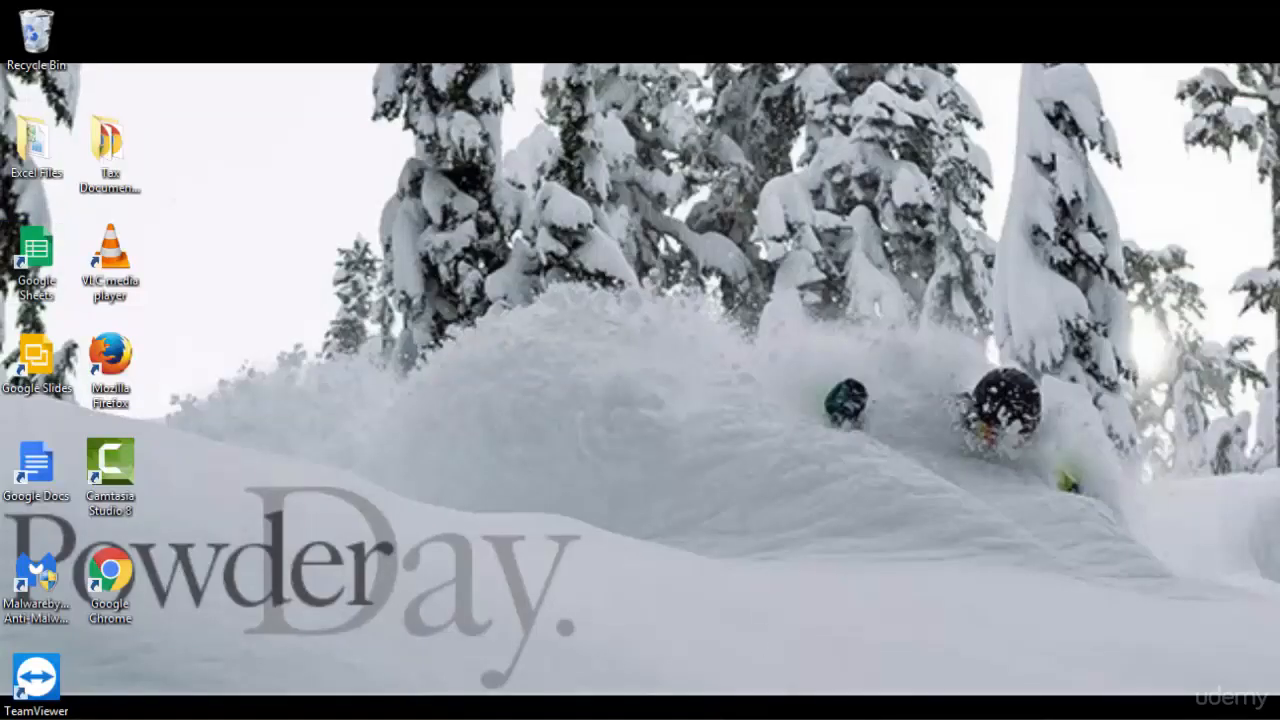
left_click(800, 718)
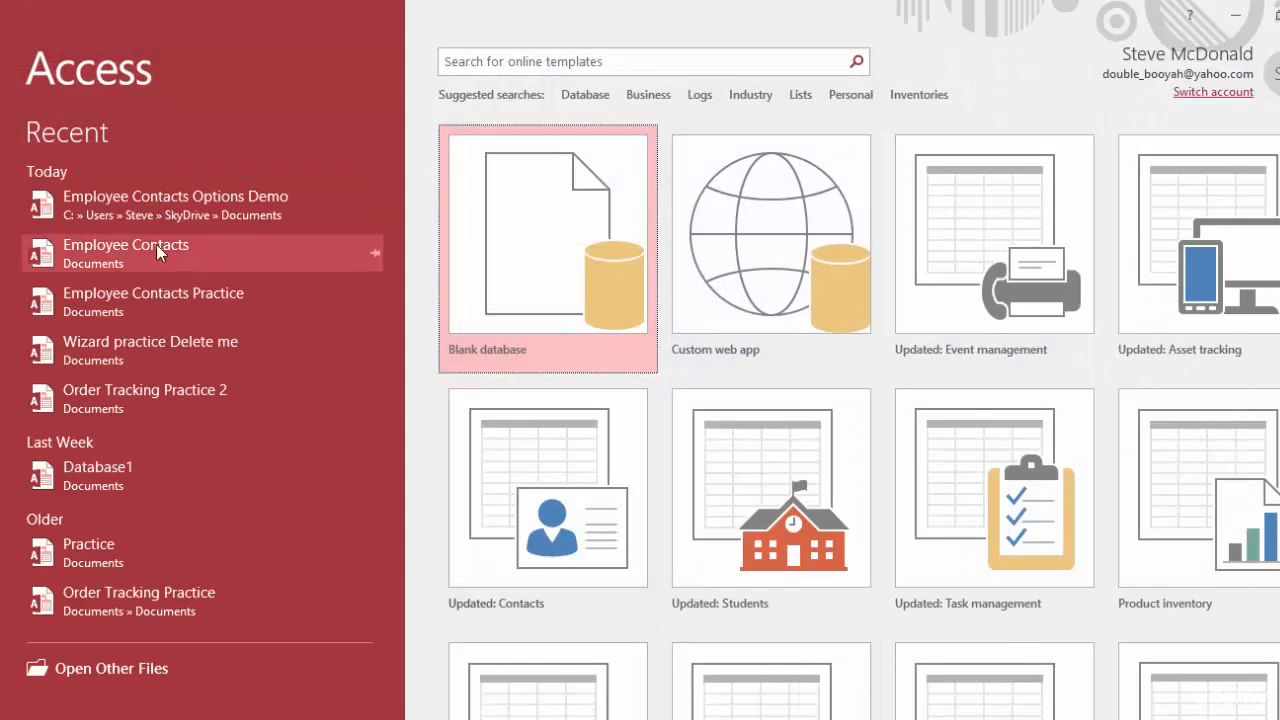
left_click(124, 197)
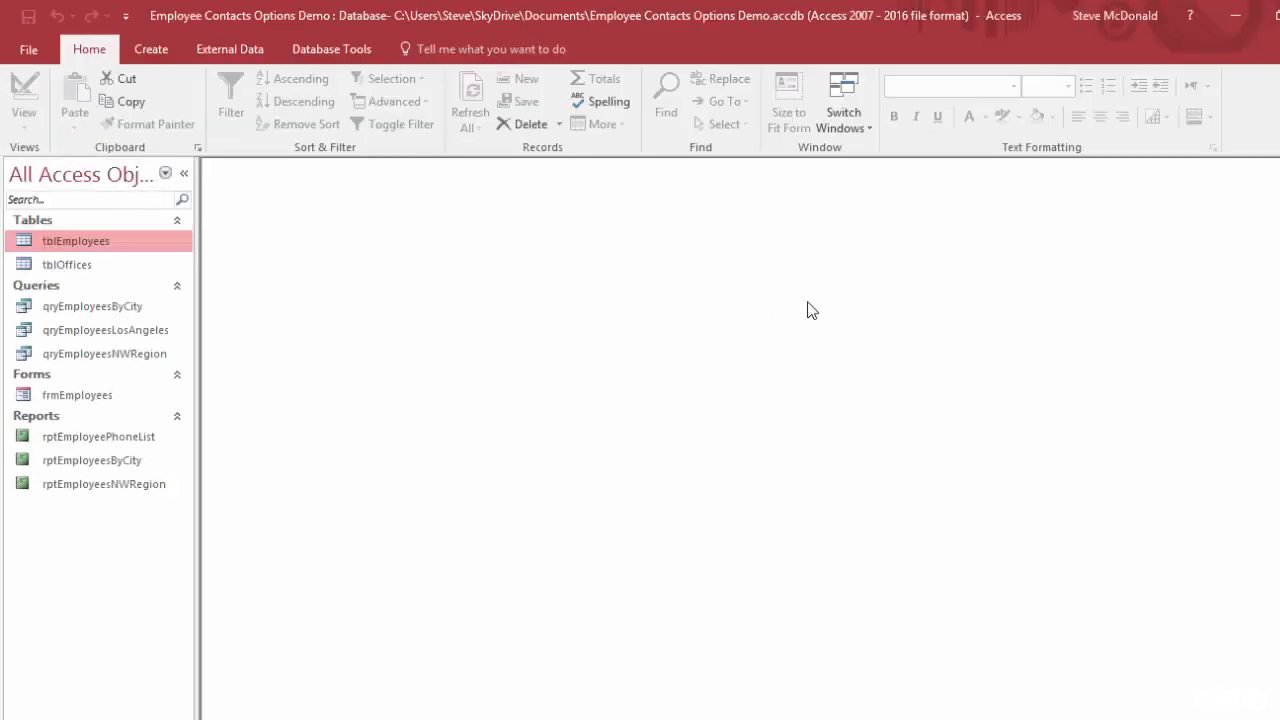
Open the frmEmployees form and the rptEmployeePhoneList report as overlapping windows, and minimize both
double_click(75, 398)
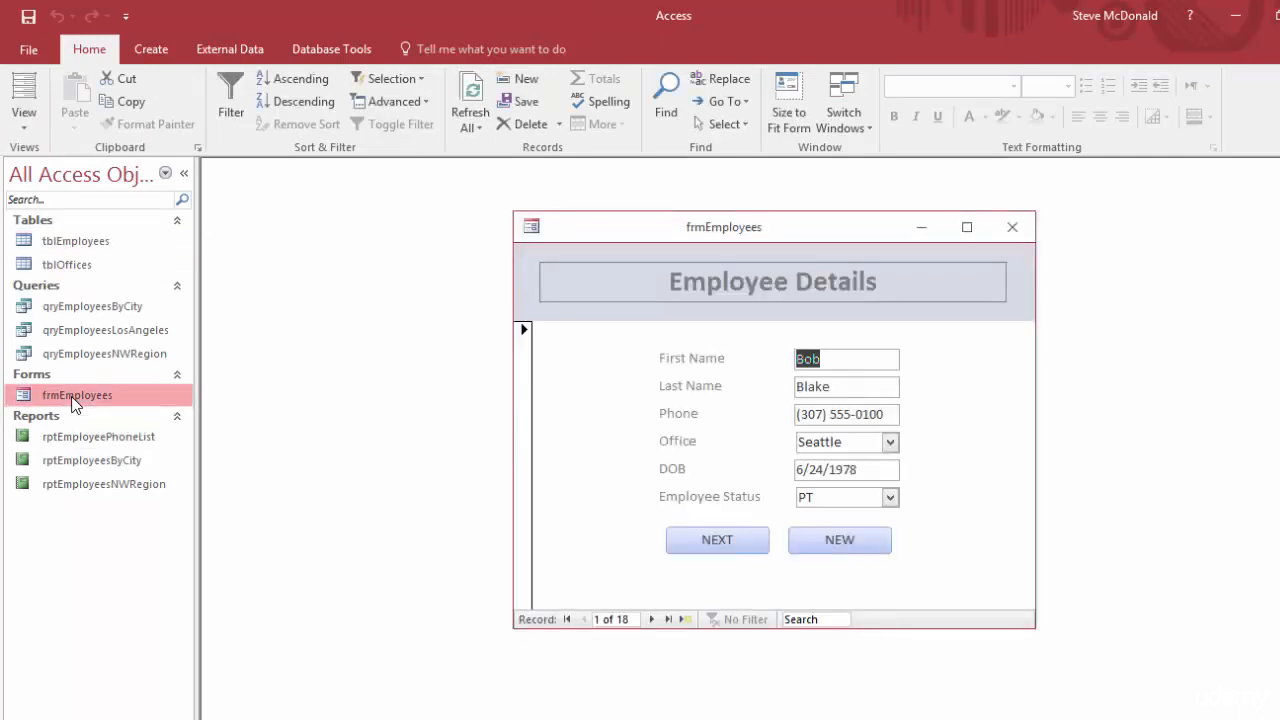
left_click_drag(834, 229, 801, 255)
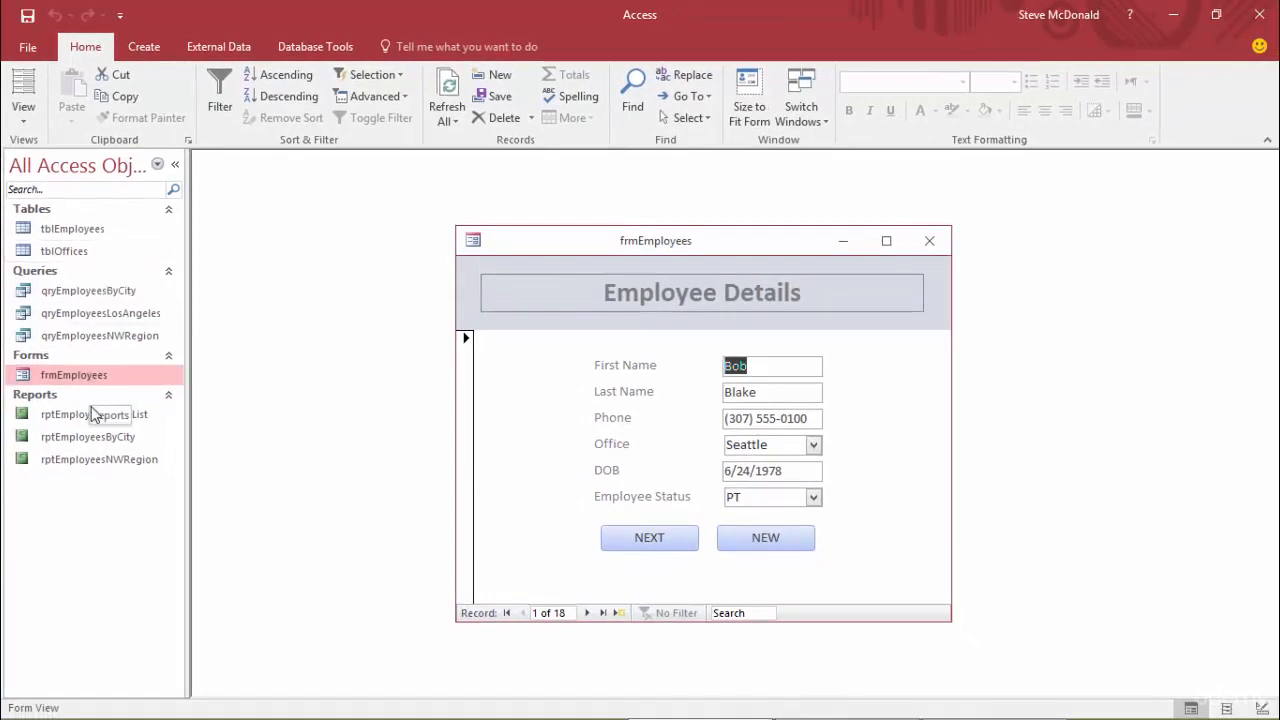
double_click(92, 414)
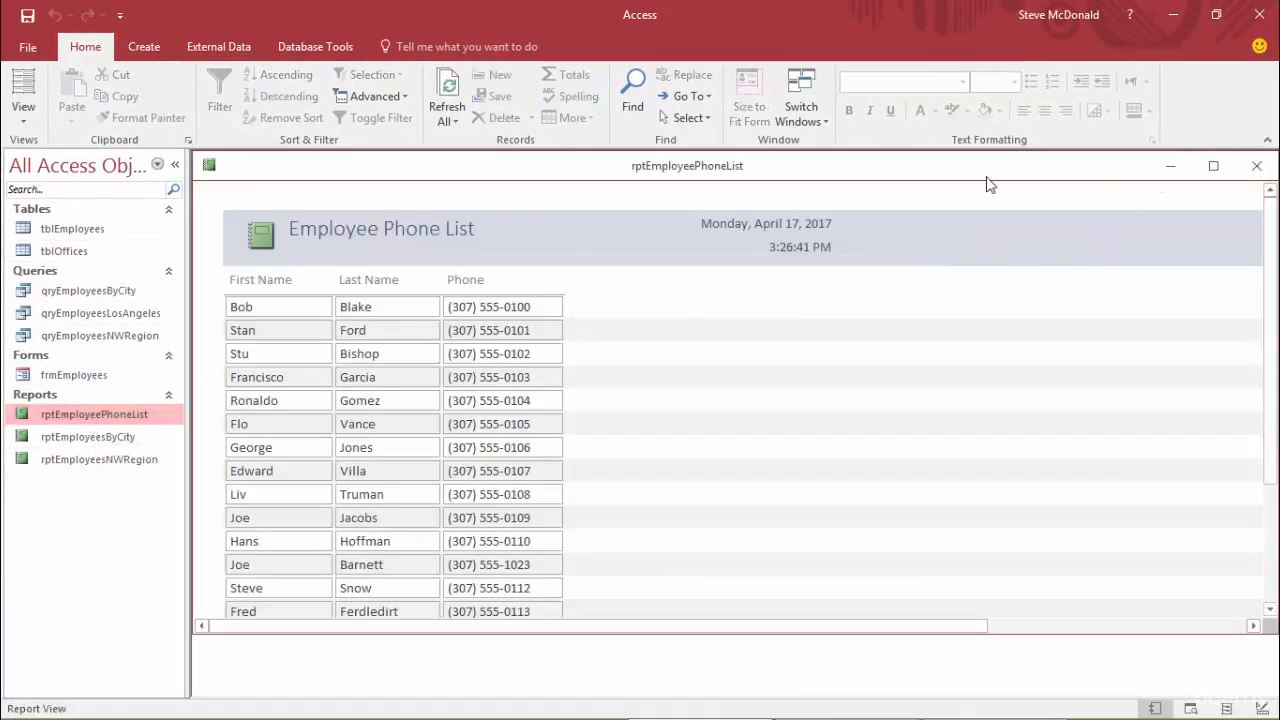
left_click(1171, 167)
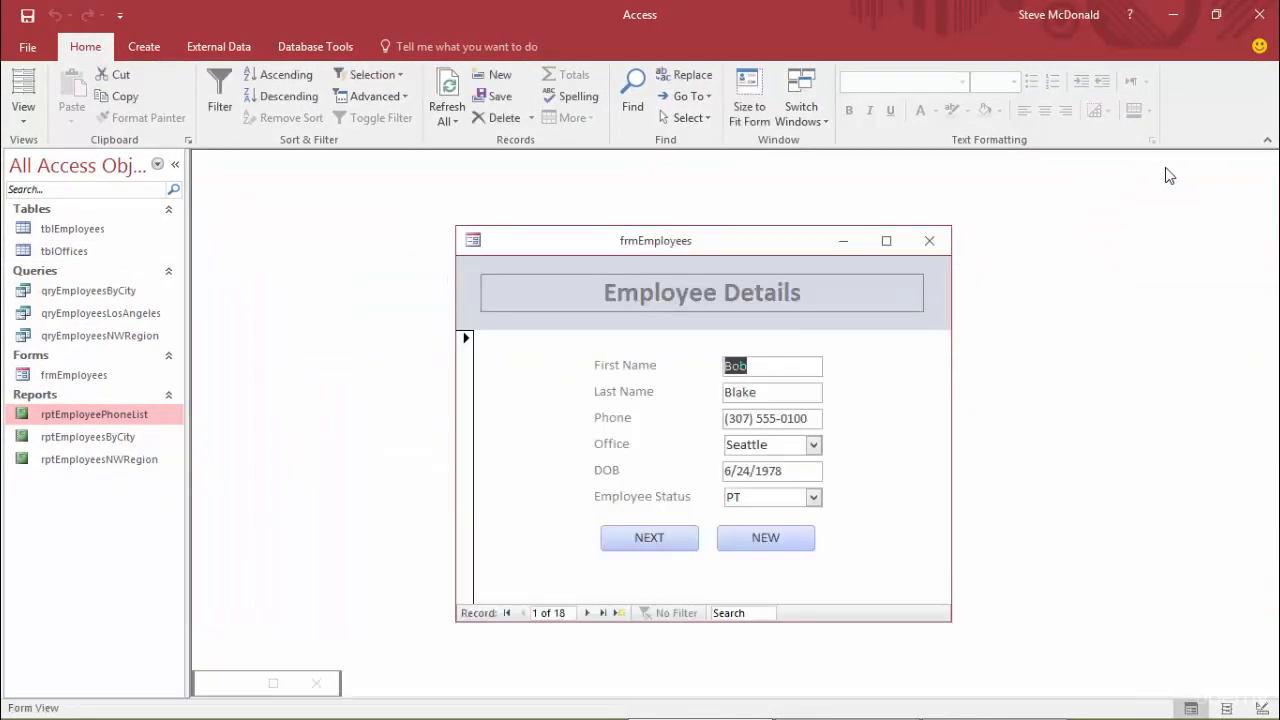
left_click(847, 243)
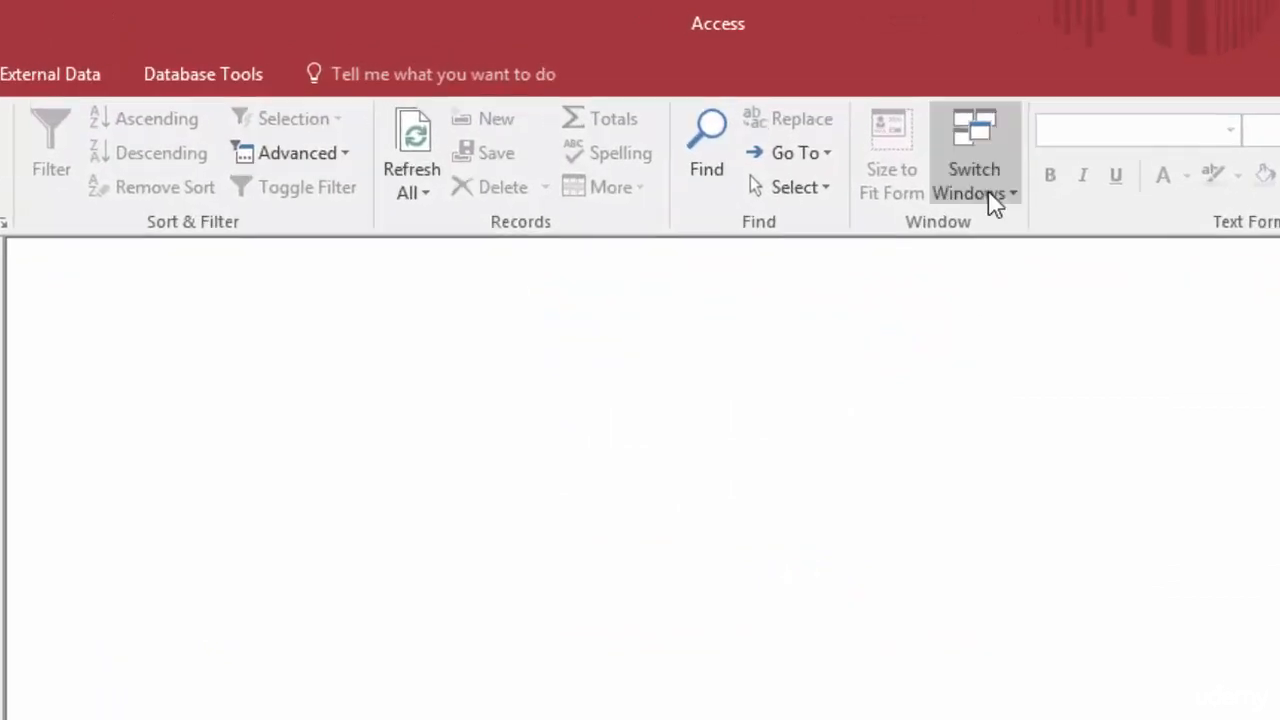
Bring the minimized rptEmployeePhoneList report back up by choosing it from the full list of open windows
left_click(1041, 215)
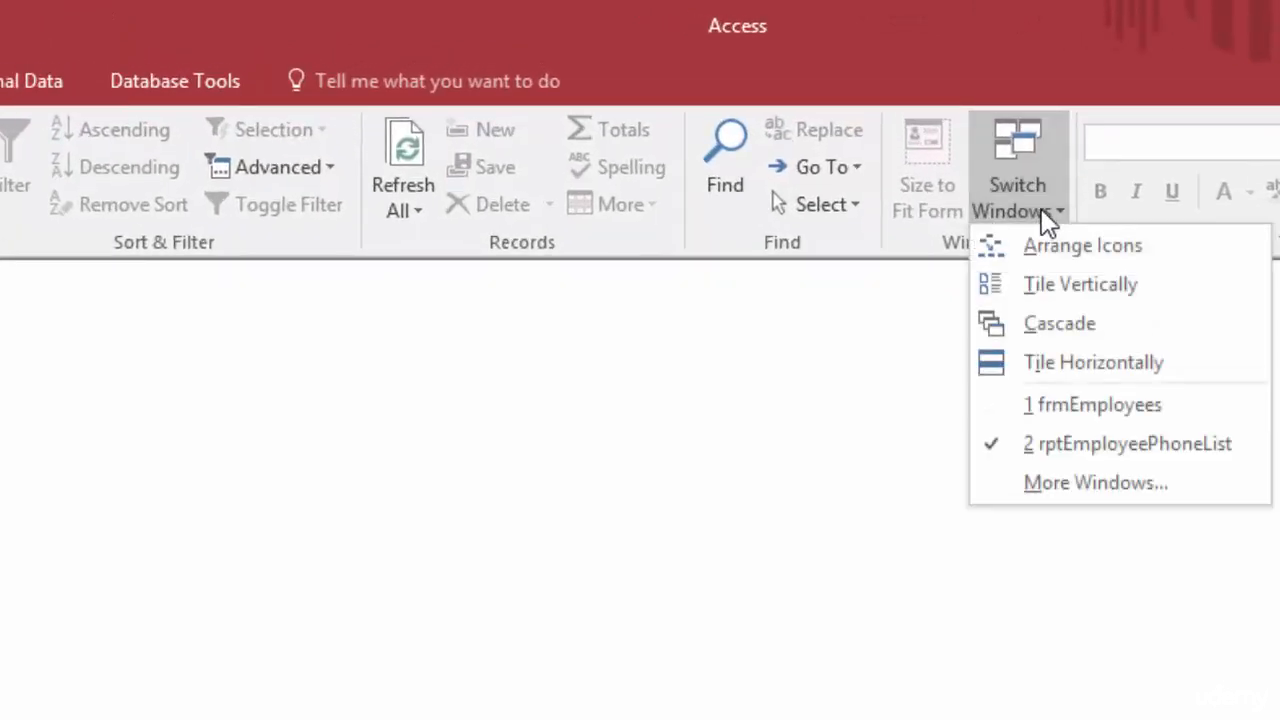
left_click(1078, 492)
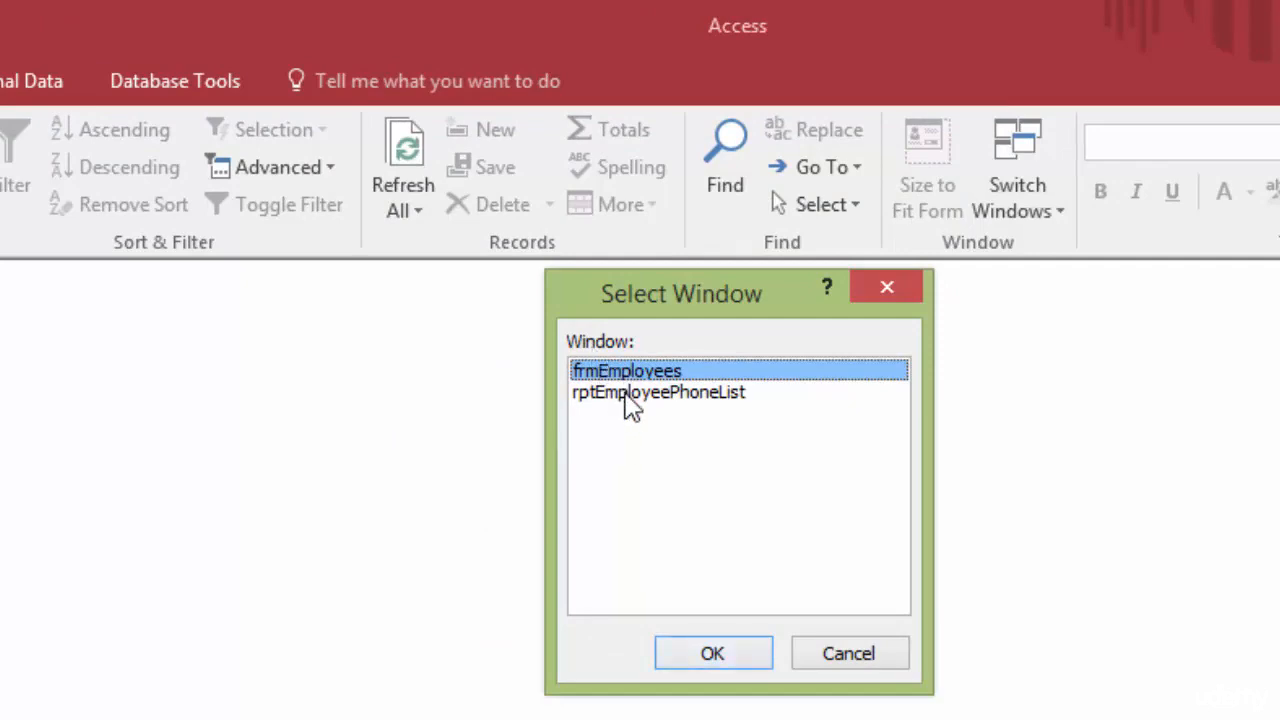
double_click(652, 393)
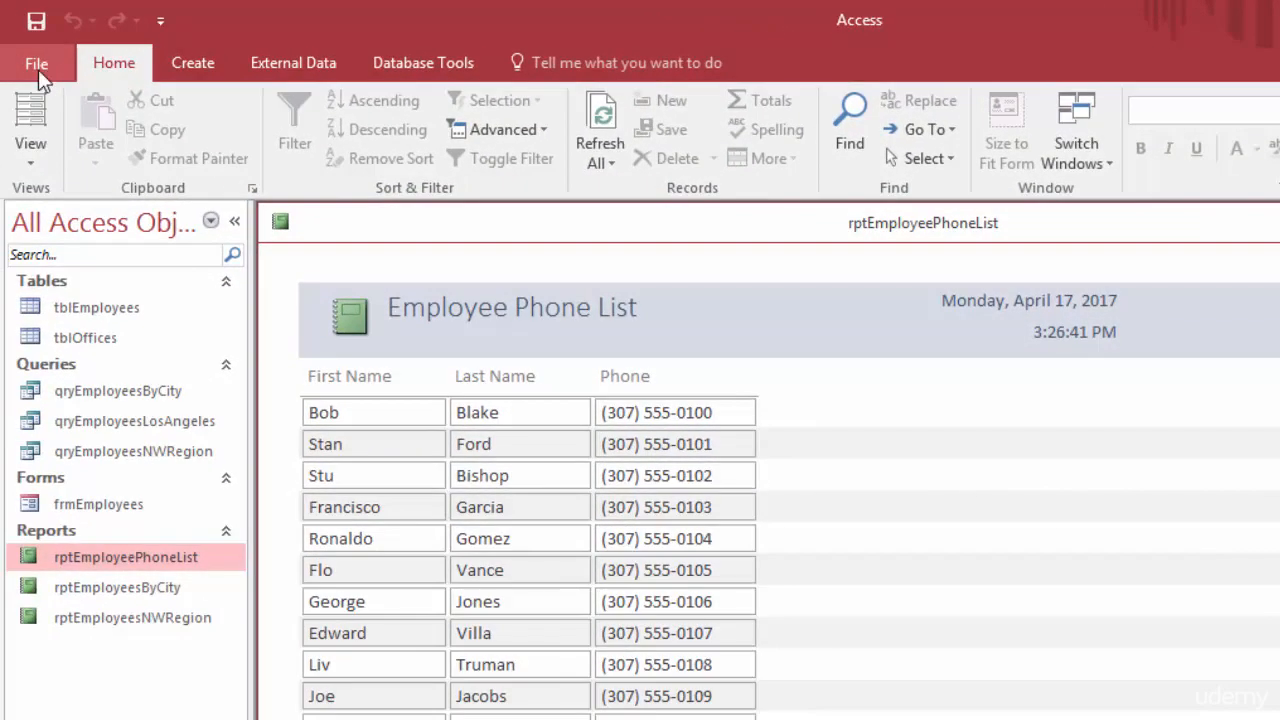
Set the current database's document window option to Tabbed Documents and apply the options
left_click(38, 69)
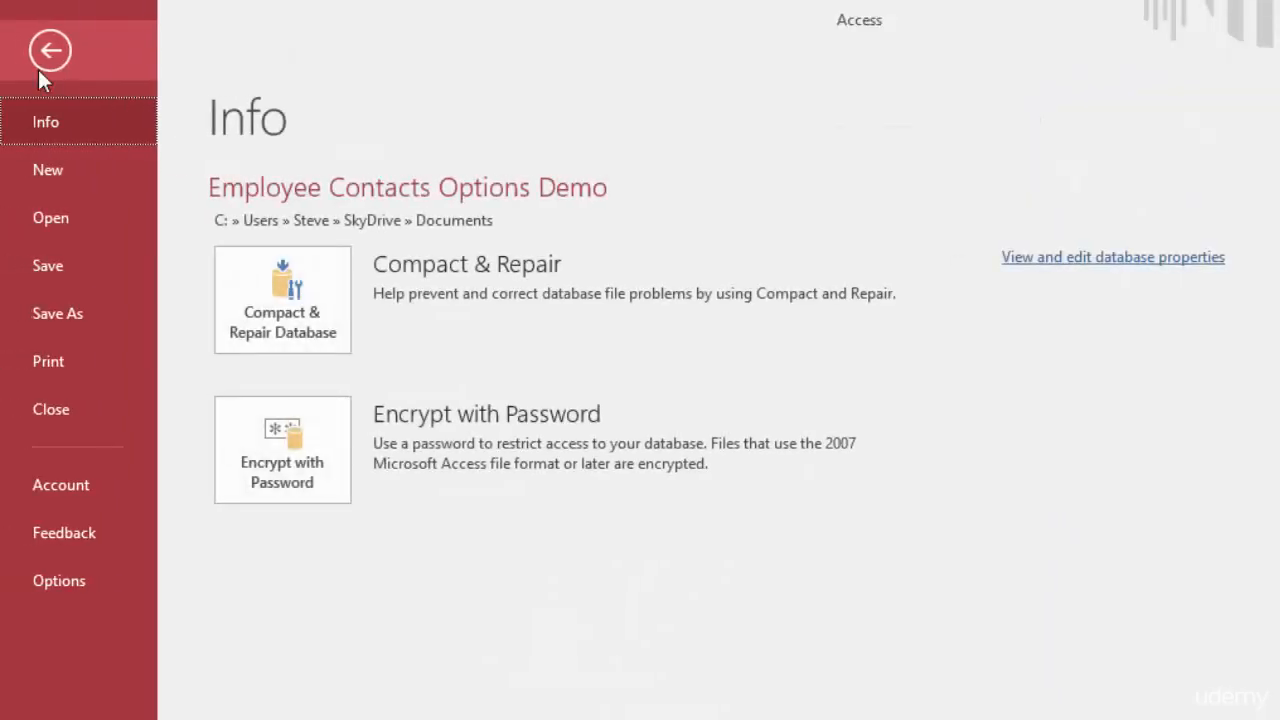
left_click(75, 586)
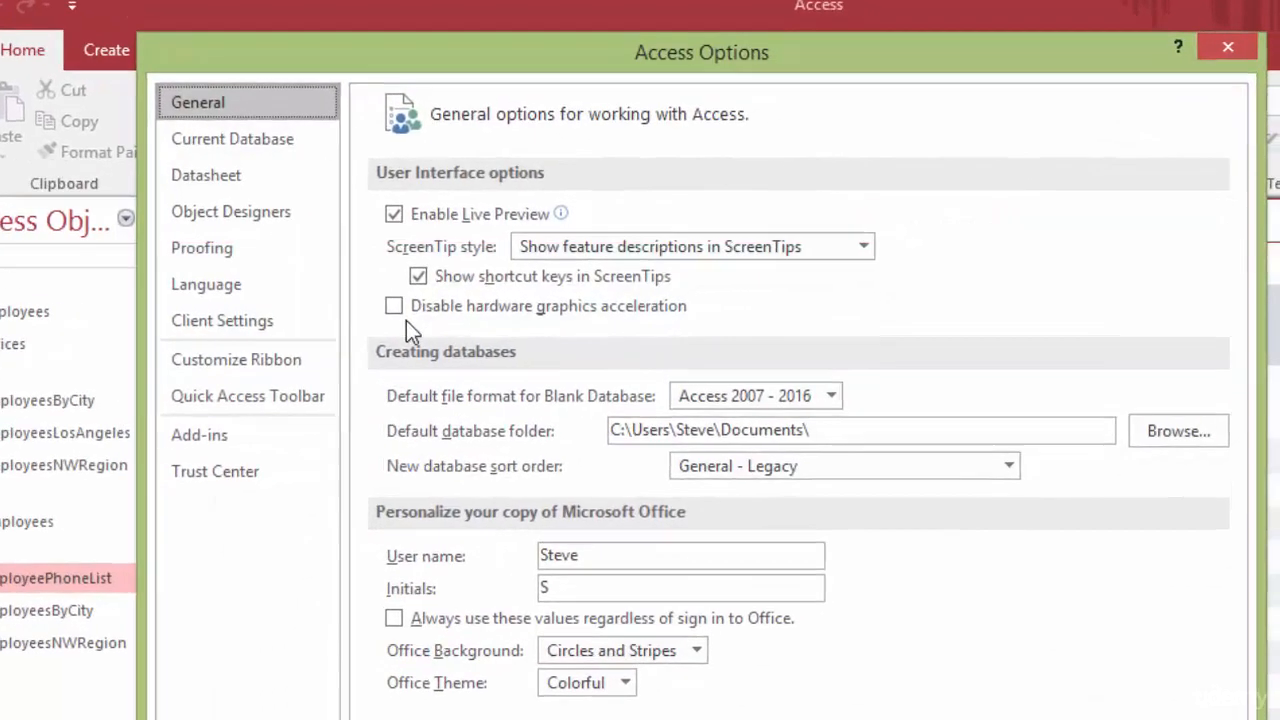
left_click(324, 146)
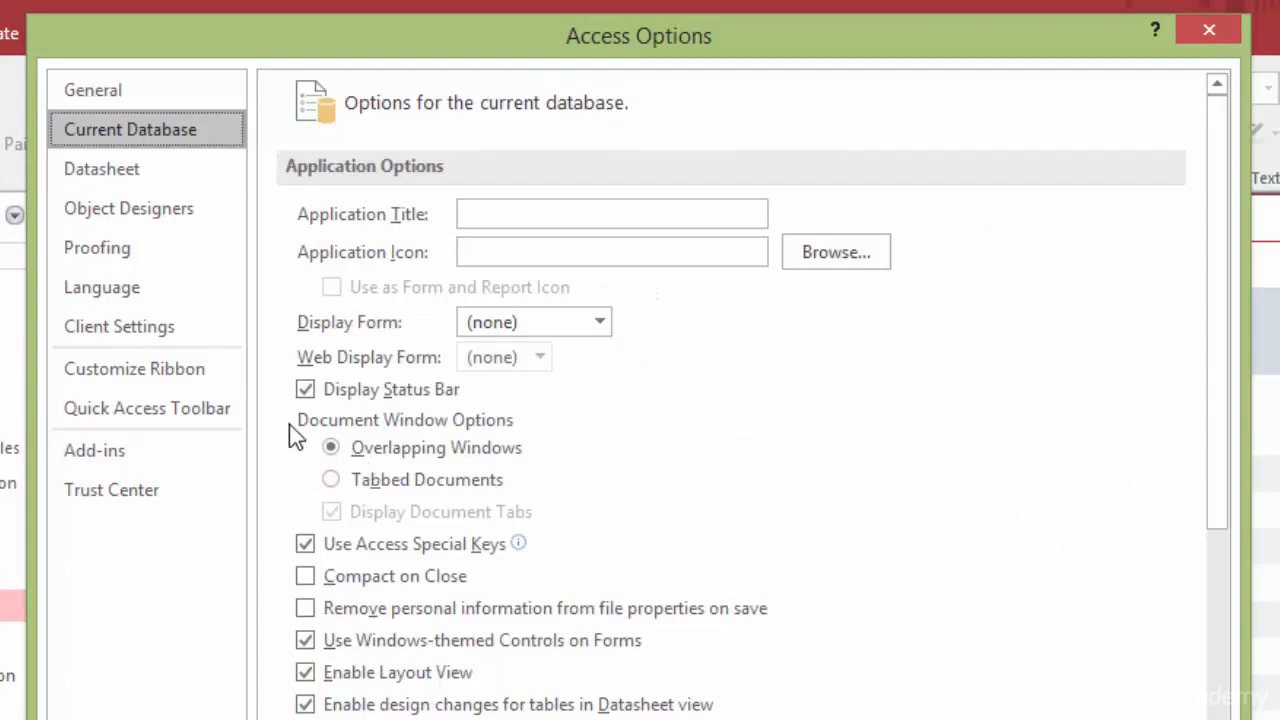
left_click(332, 450)
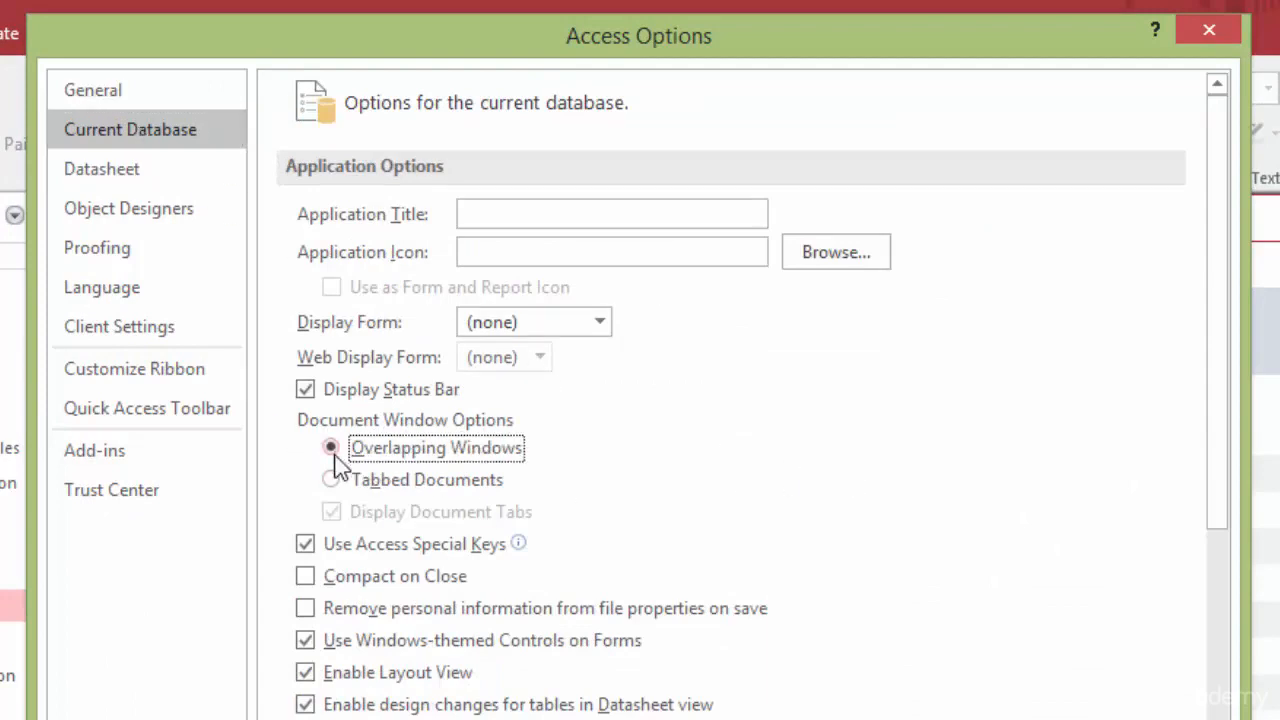
left_click(333, 481)
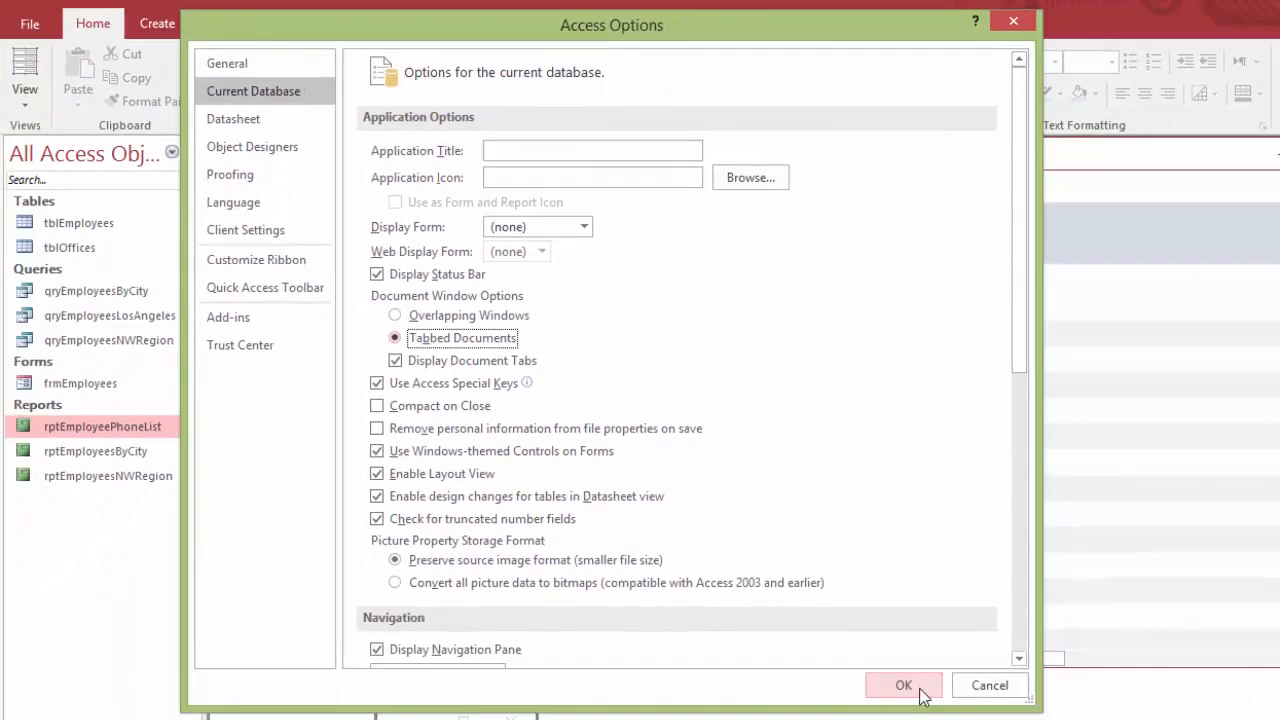
left_click(921, 695)
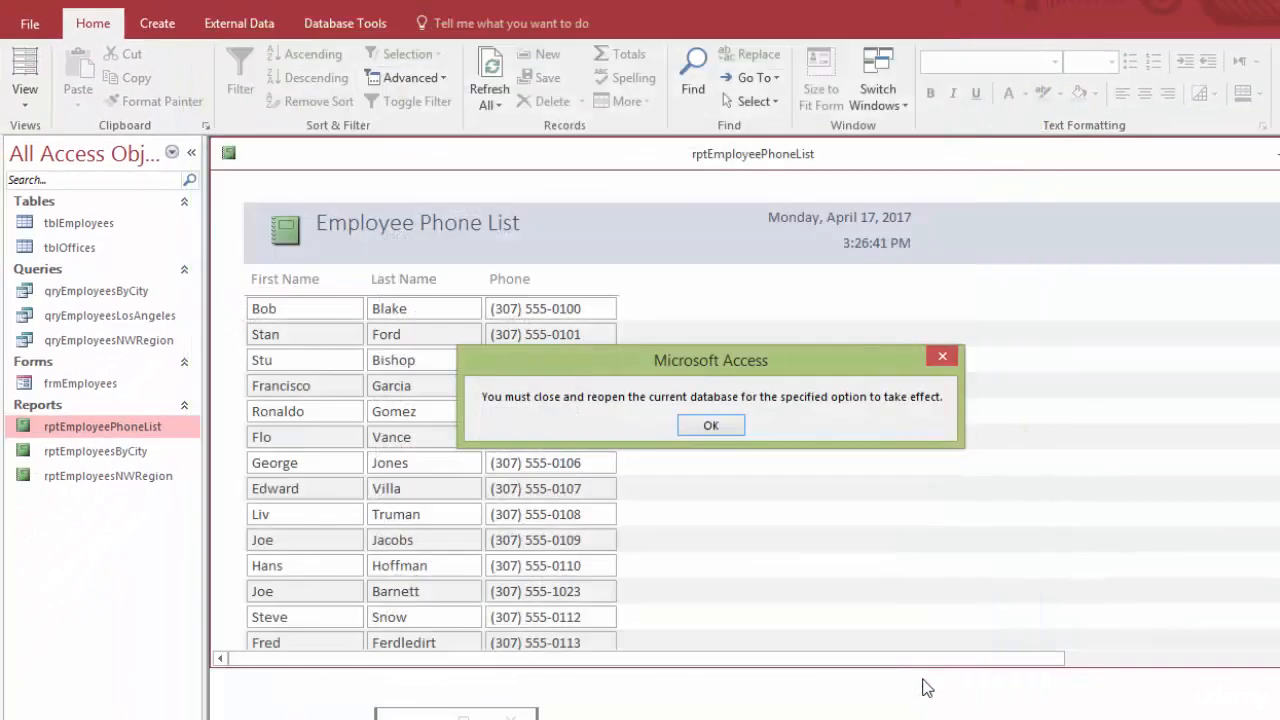
left_click(710, 427)
Close the current database and reopen Employee Contacts Options Demo from the recent files
left_click(31, 31)
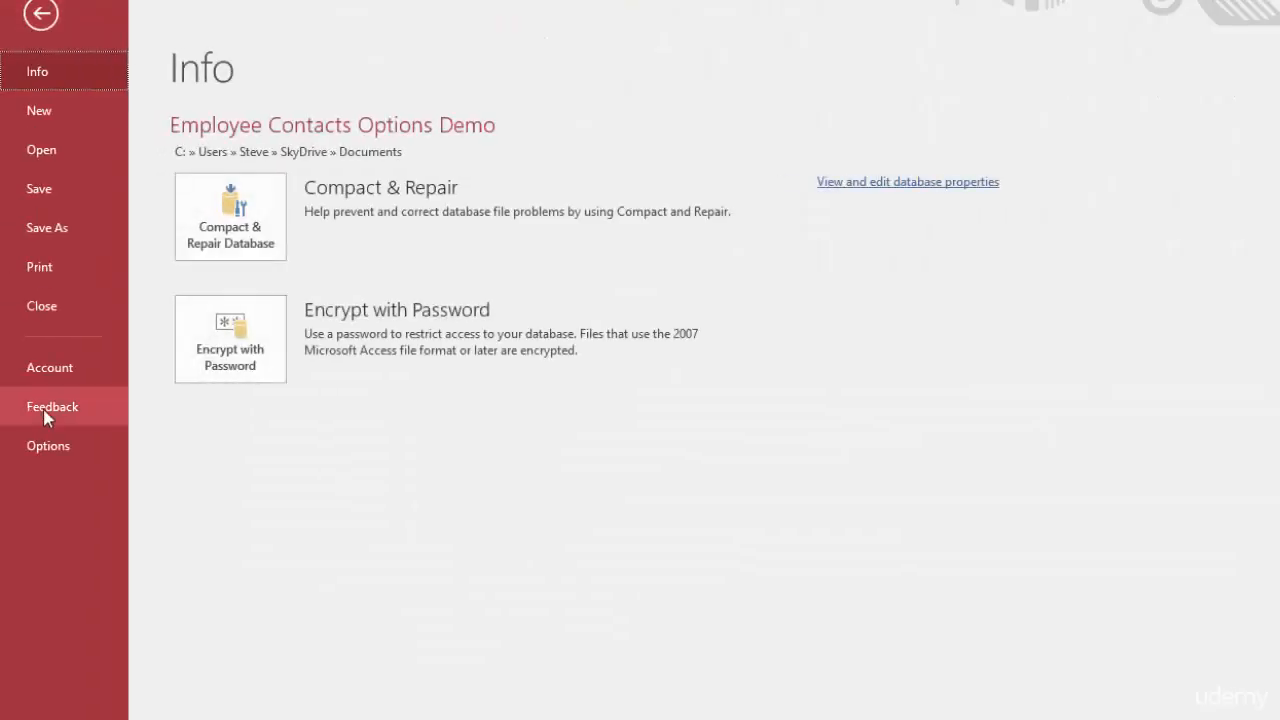
left_click(44, 306)
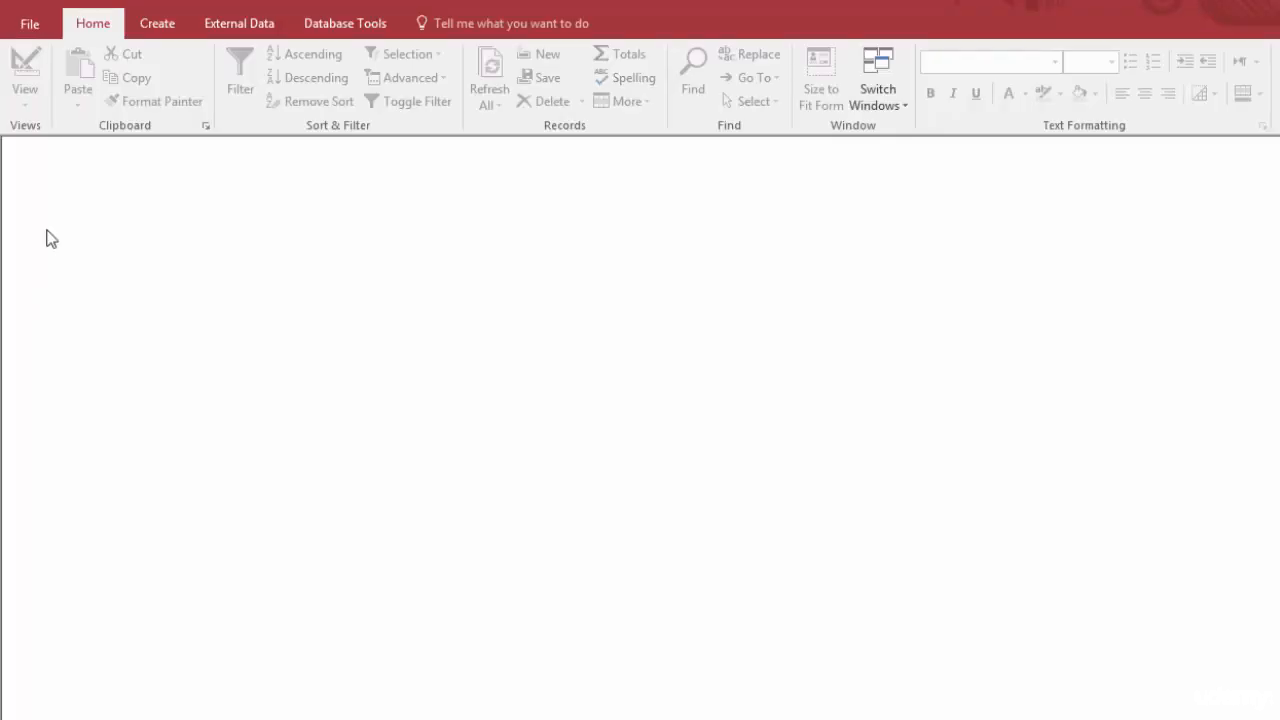
left_click(26, 24)
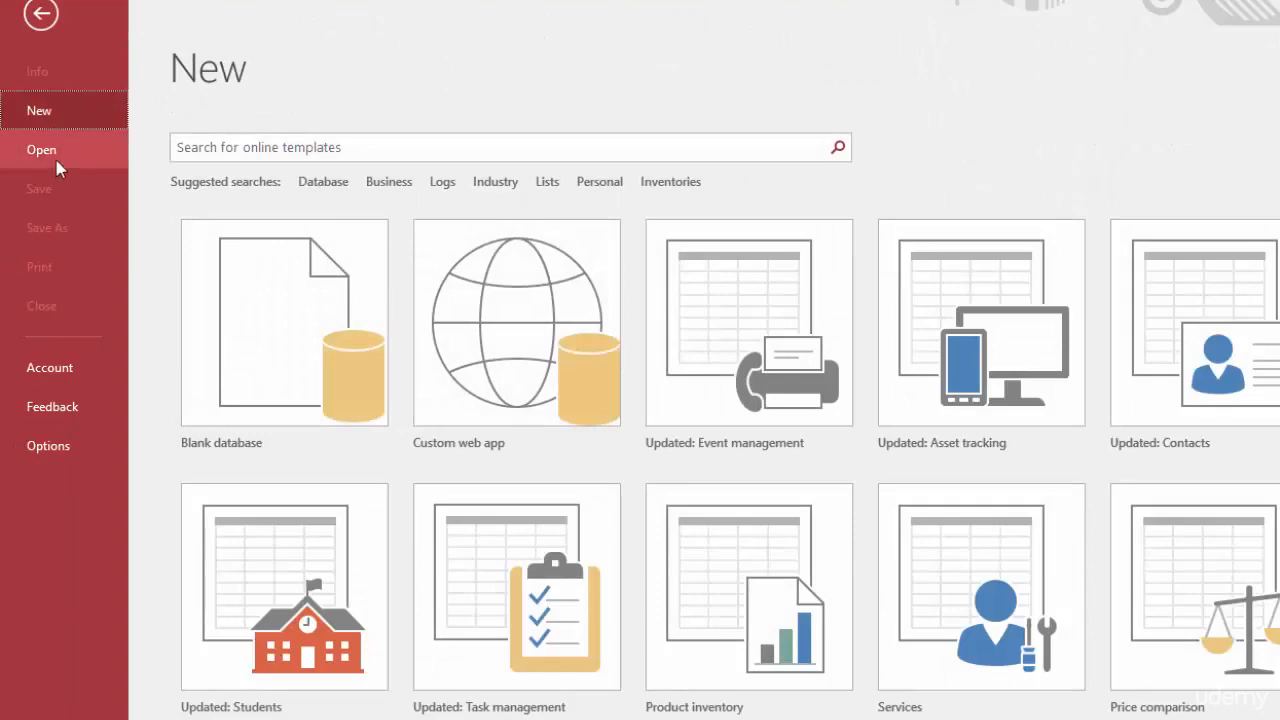
left_click(52, 158)
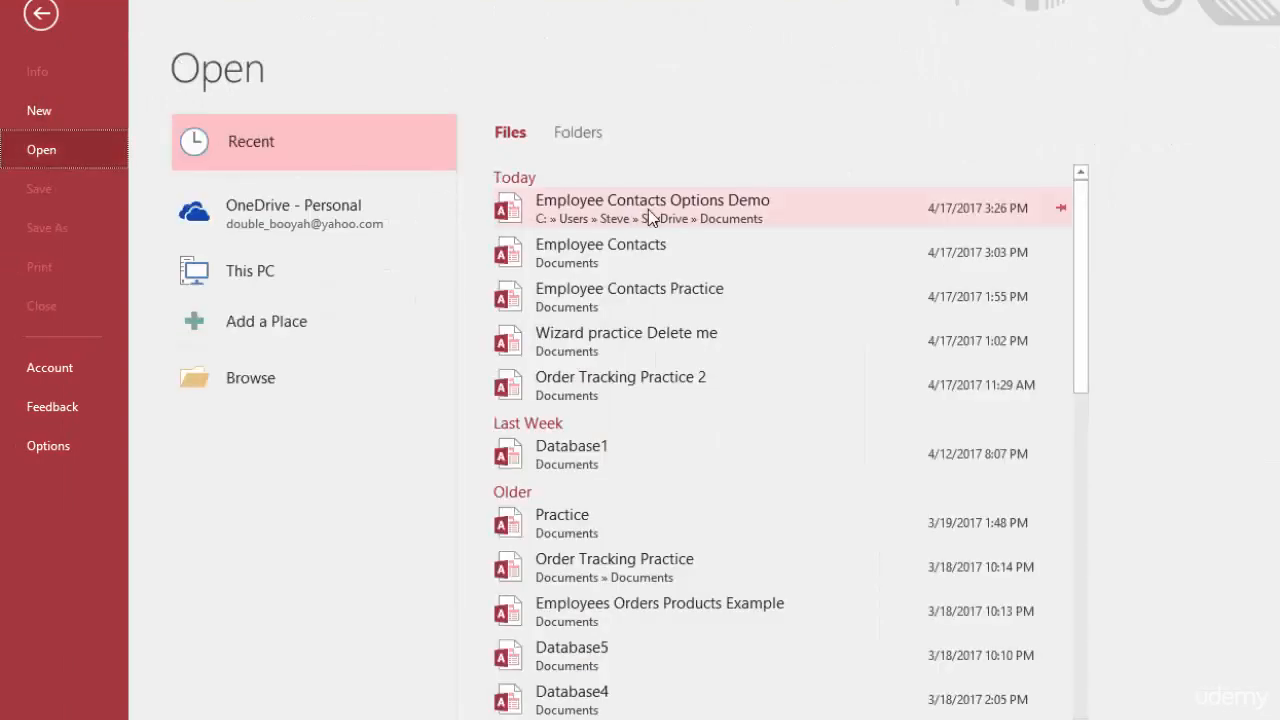
left_click(645, 209)
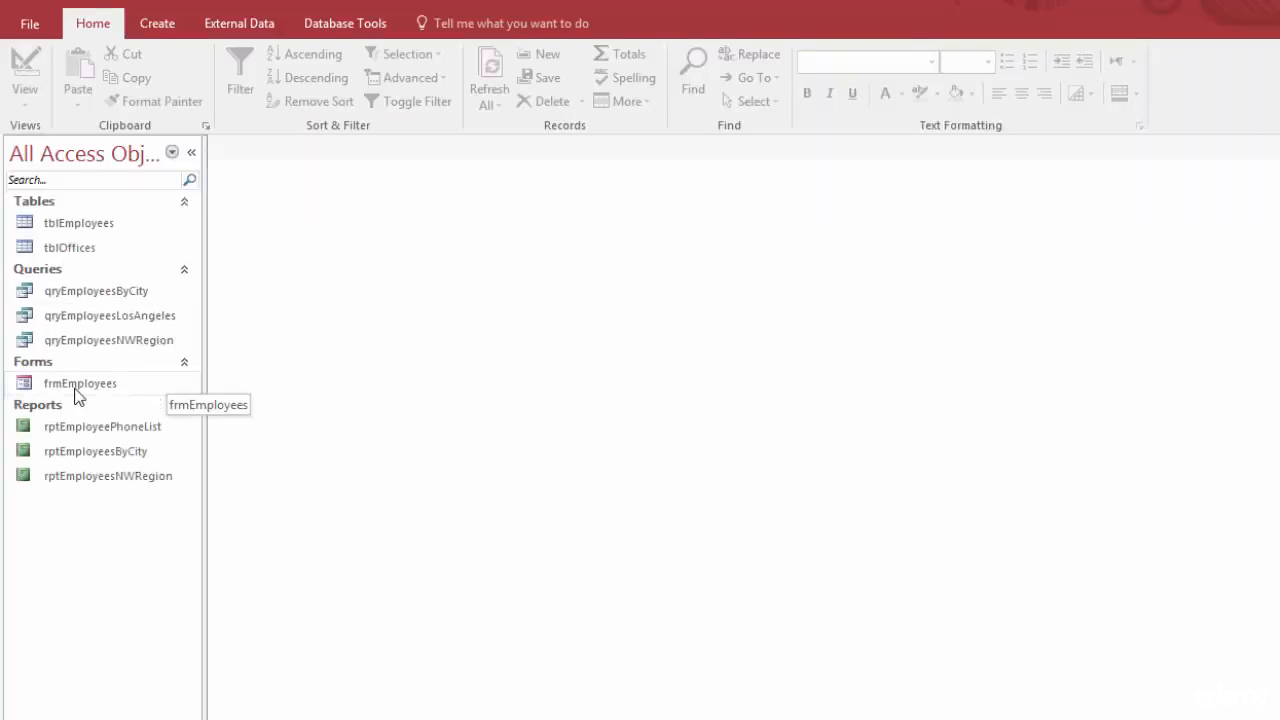
Open the frmEmployees form and the tblEmployees table as tabbed documents, and switch from the form's tab to the table's tab
double_click(77, 388)
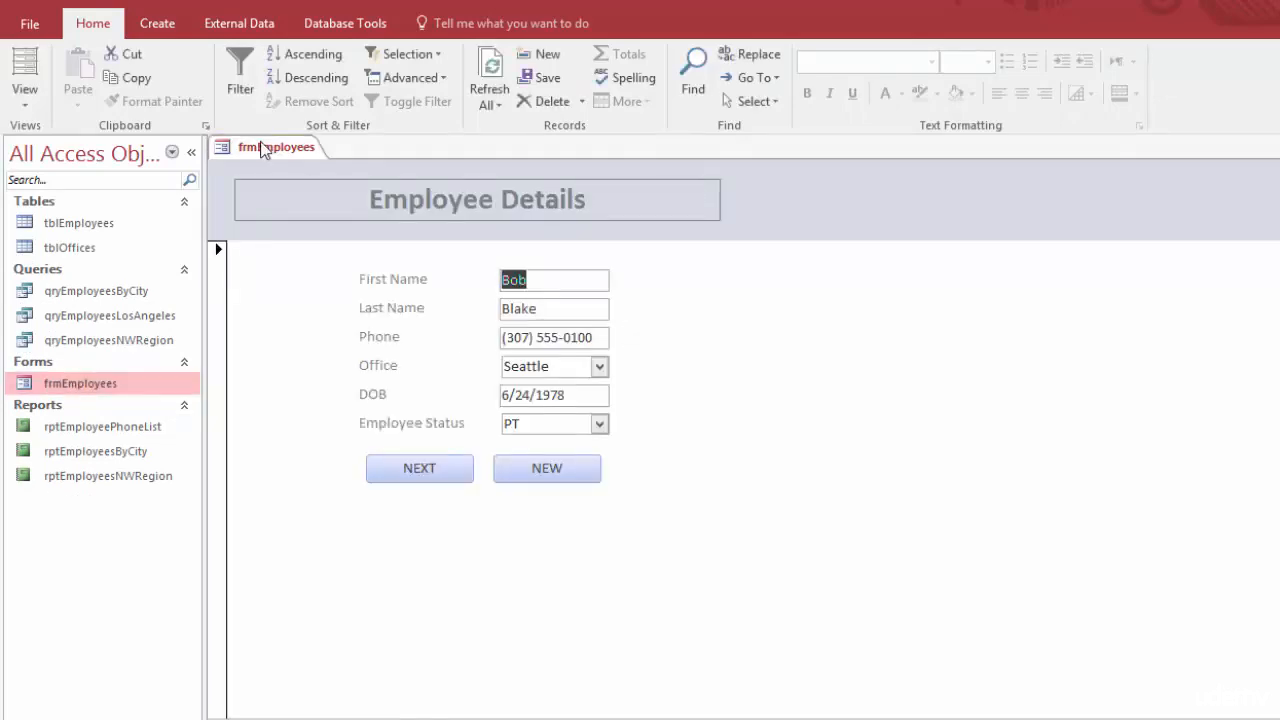
double_click(69, 222)
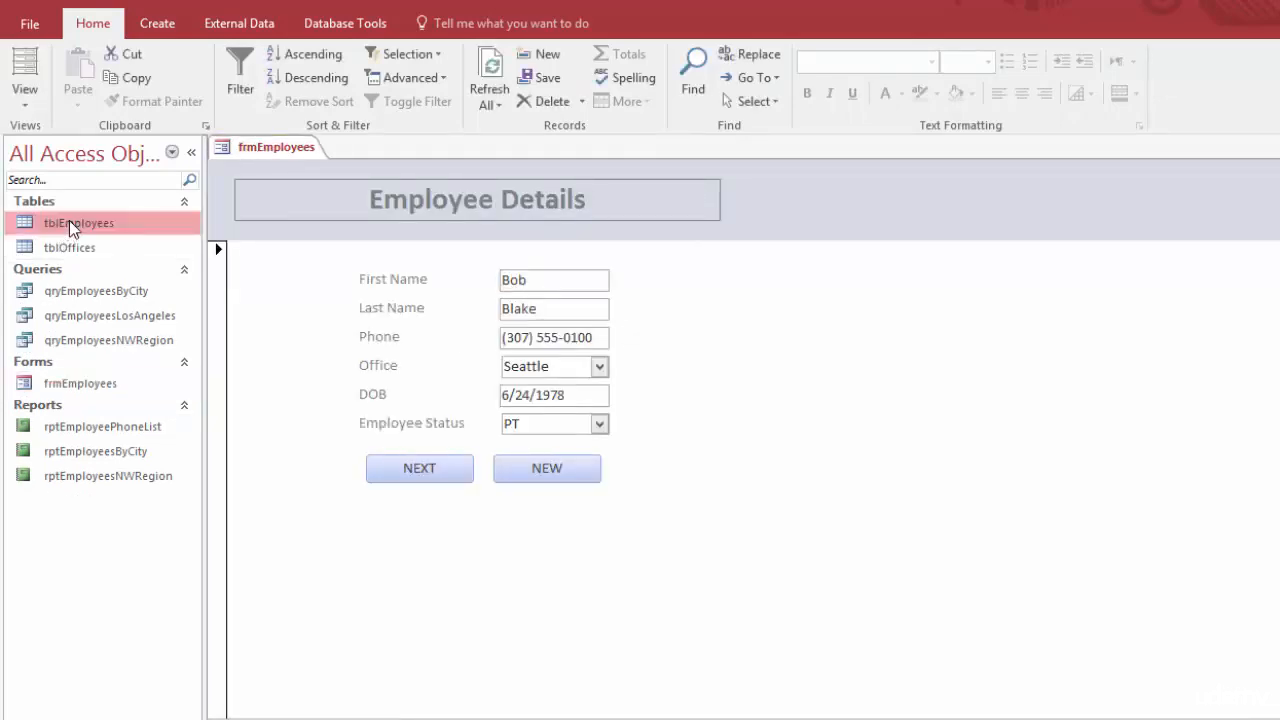
left_click(273, 147)
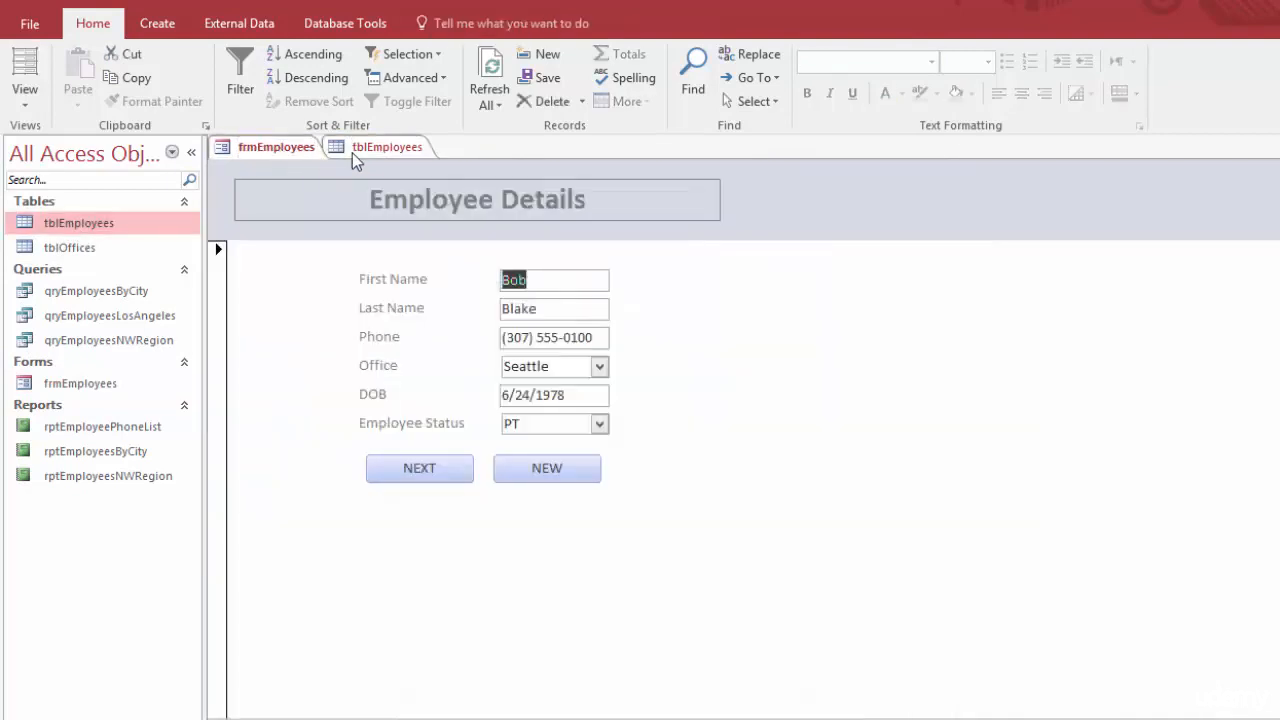
left_click(366, 151)
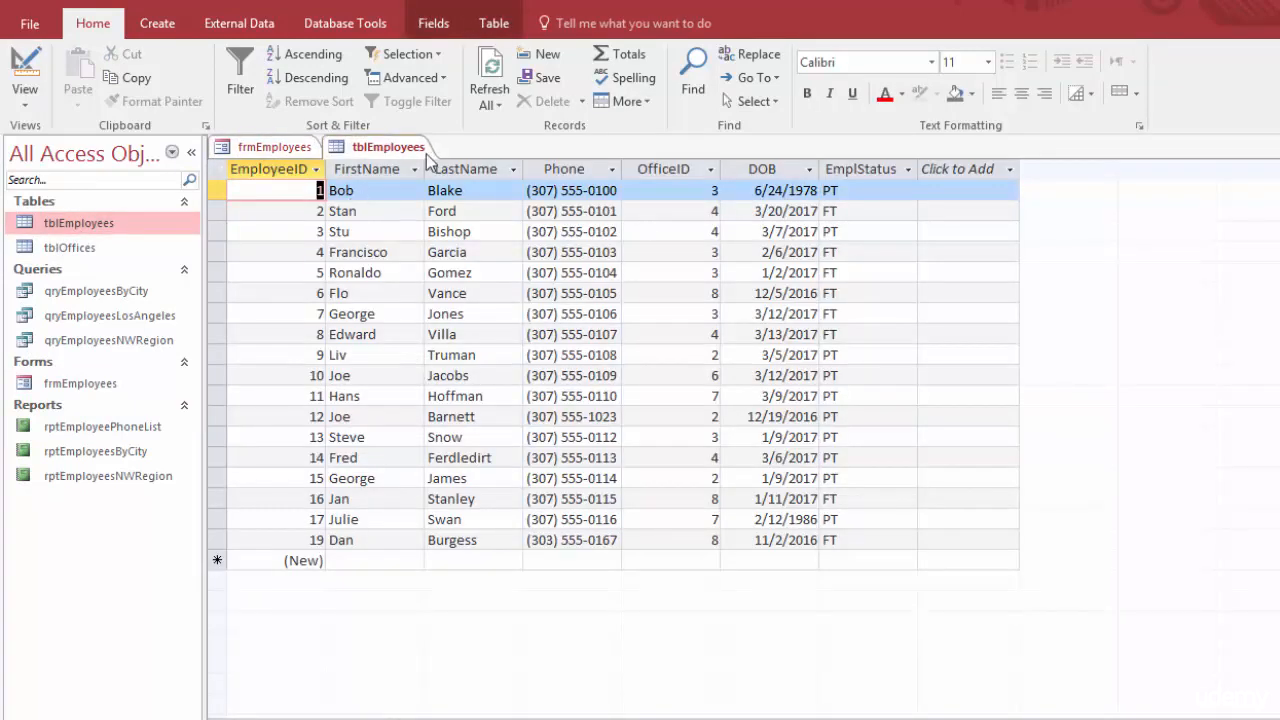
Open the Access options for the current database
left_click(28, 24)
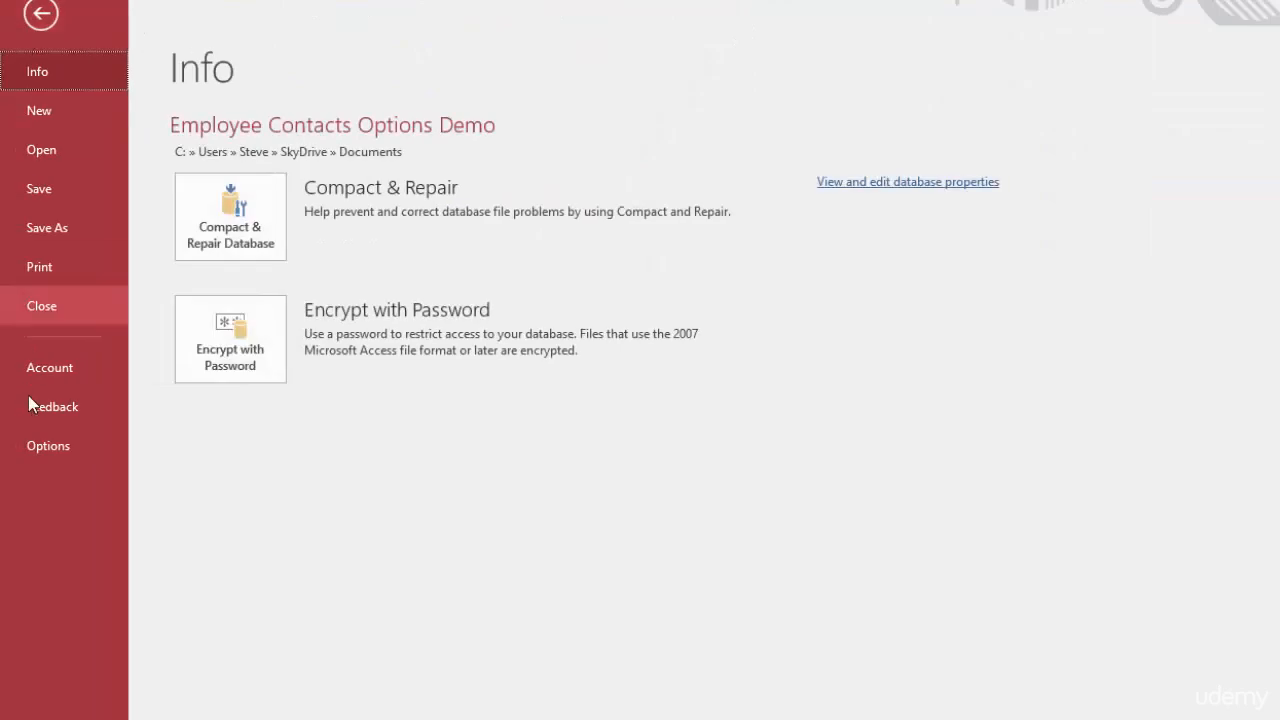
left_click(46, 450)
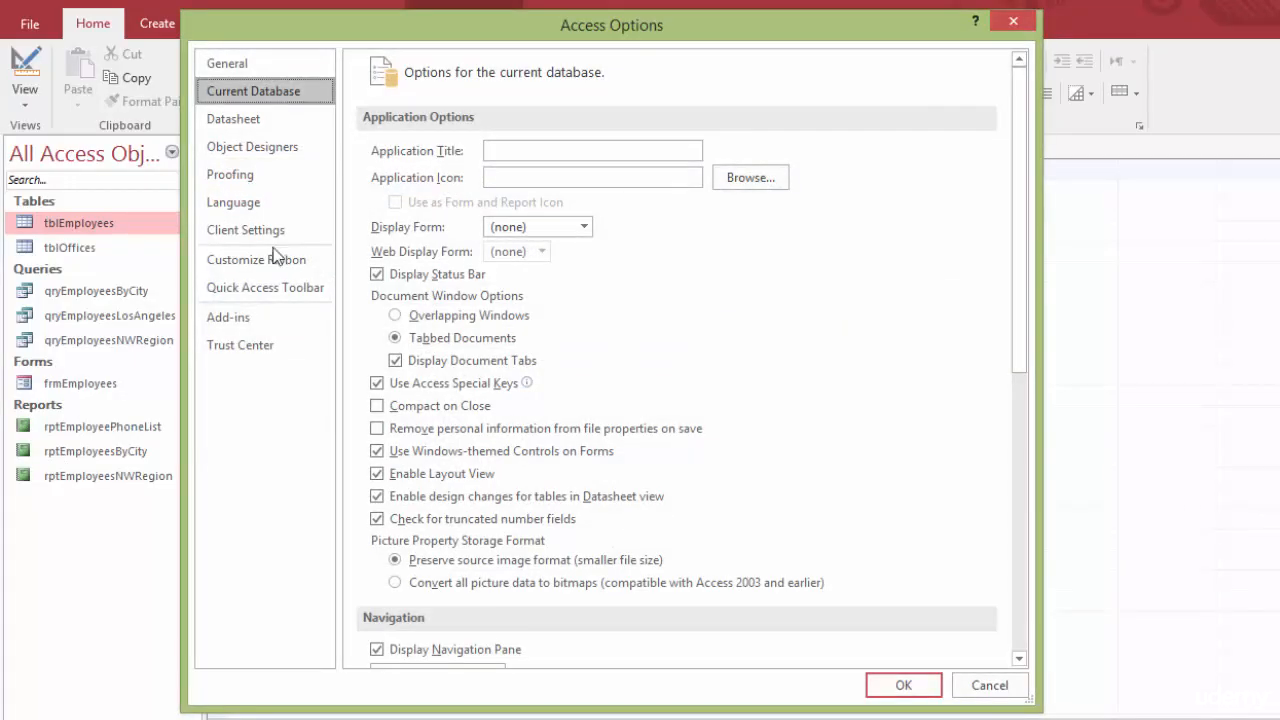